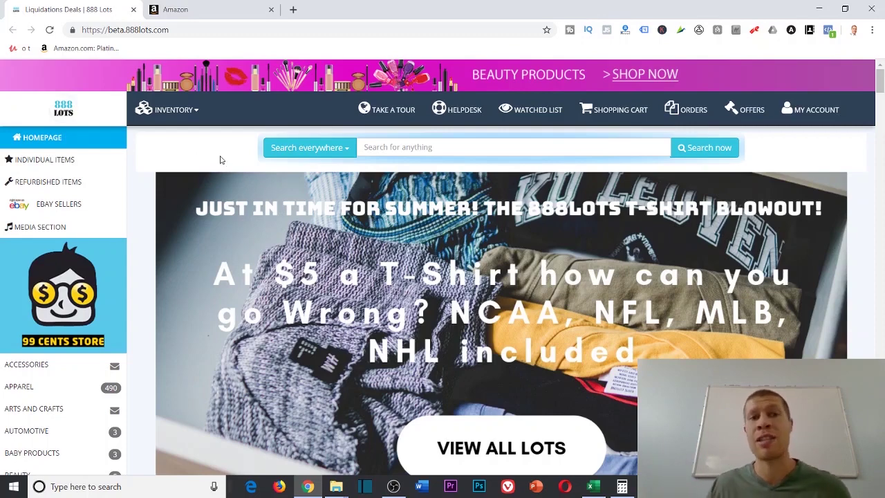
- Look over the lots on the 888 Lots homepage and open the individual items catalog to view its first listings
scroll(223, 159, down, 10)
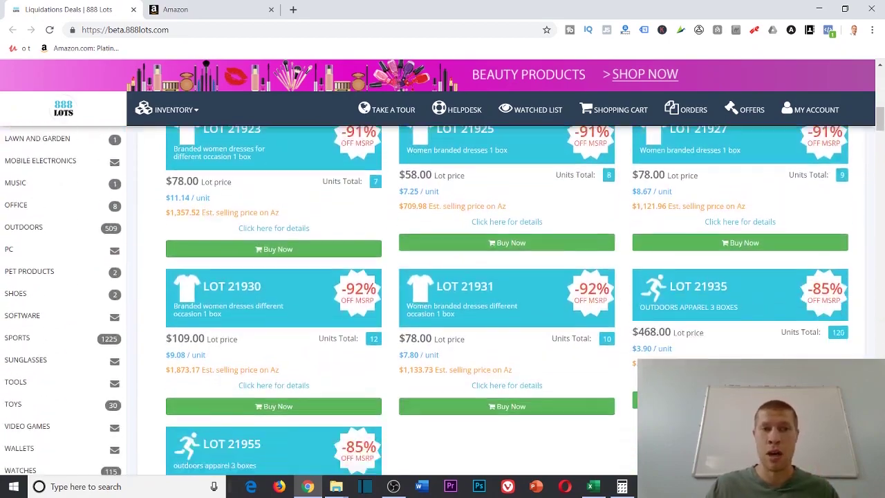
scroll(422, 293, up, 8)
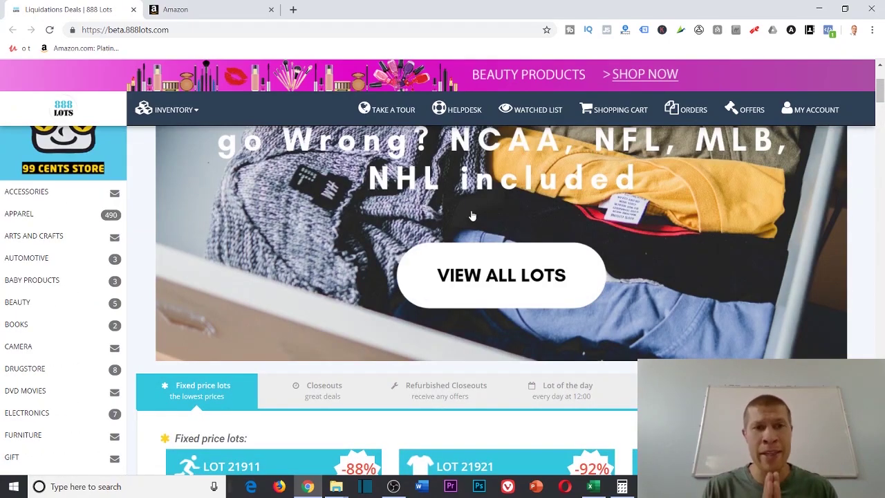
scroll(472, 216, up, 3)
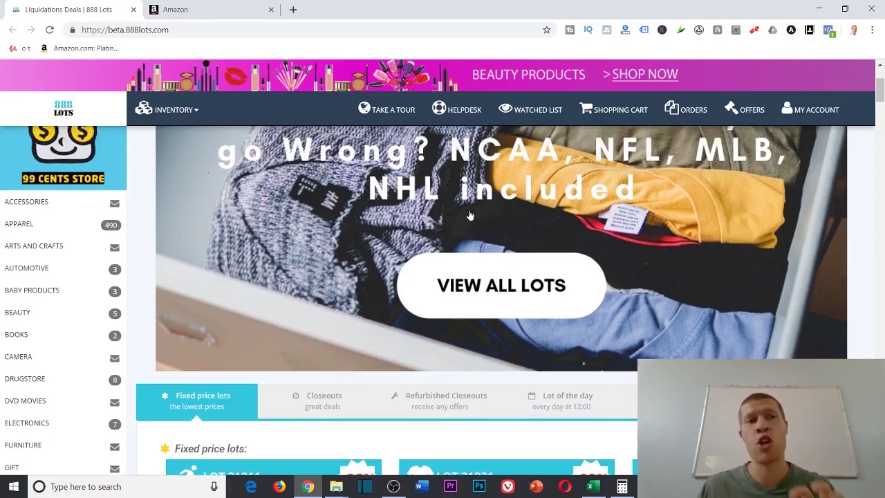
click(50, 163)
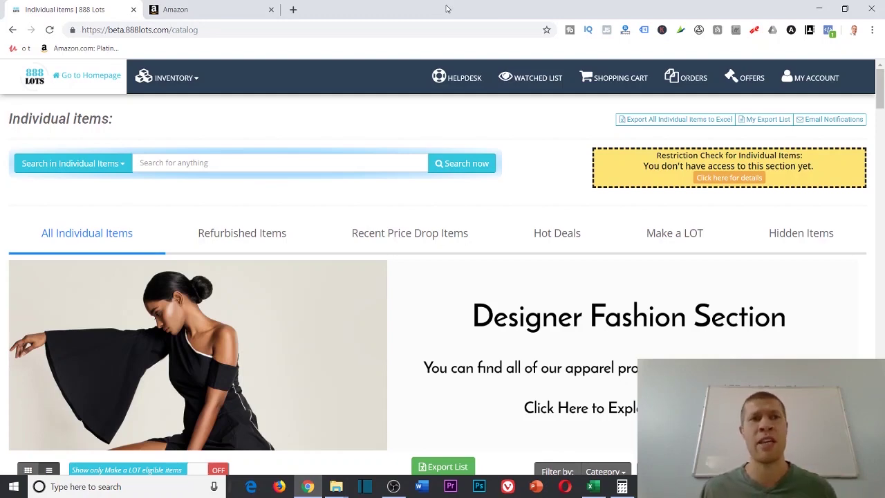
scroll(453, 291, down, 3)
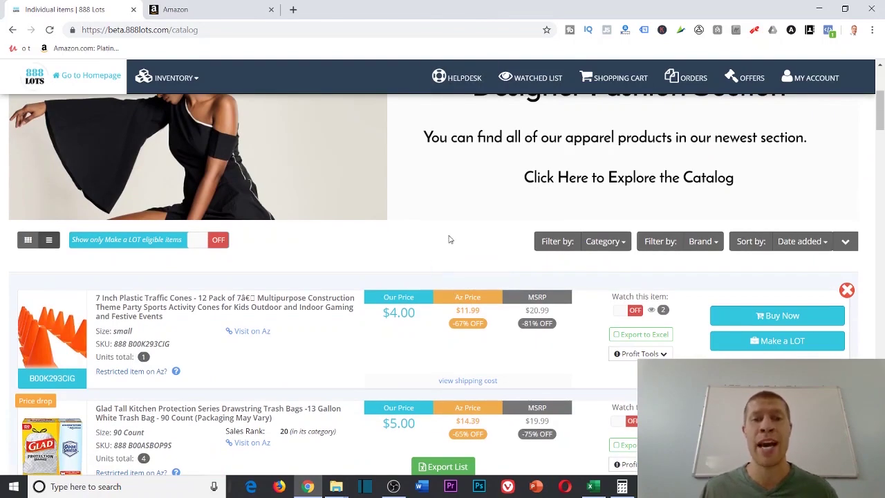
mouse_move(457, 295)
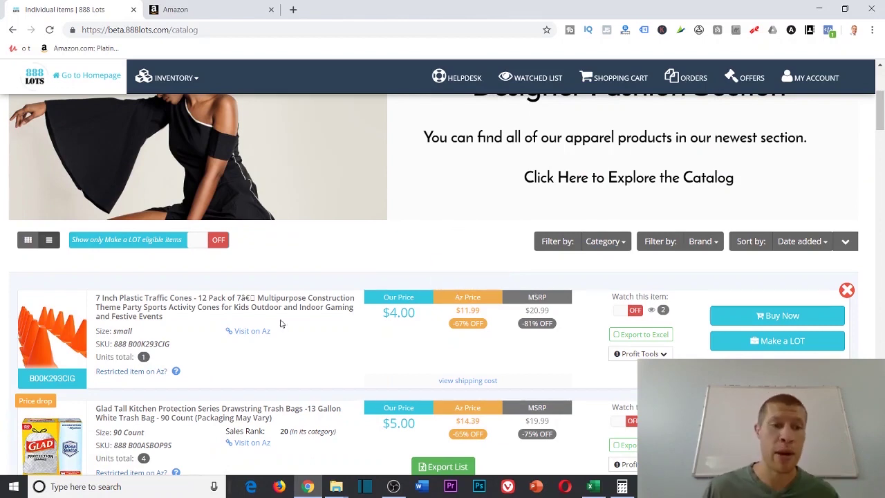
scroll(143, 360, down, 2)
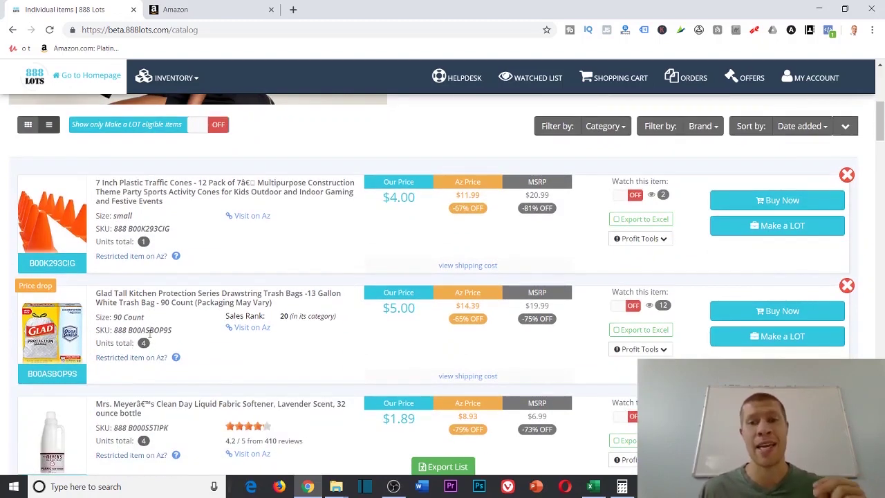
- Switch to the LOT 19618 workbook in Excel, review the lot's product descriptions, quantities and costs, and minimize it
mouse_move(592, 488)
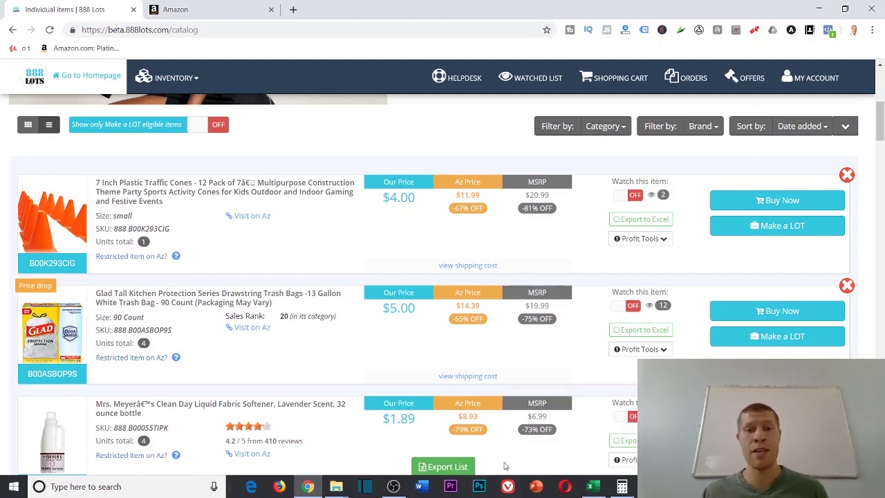
click(591, 486)
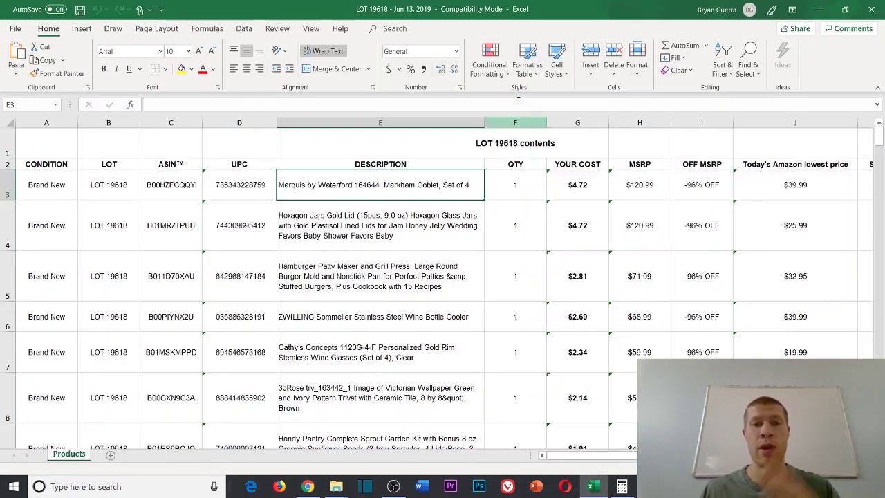
scroll(405, 182, down, 2)
click(412, 180)
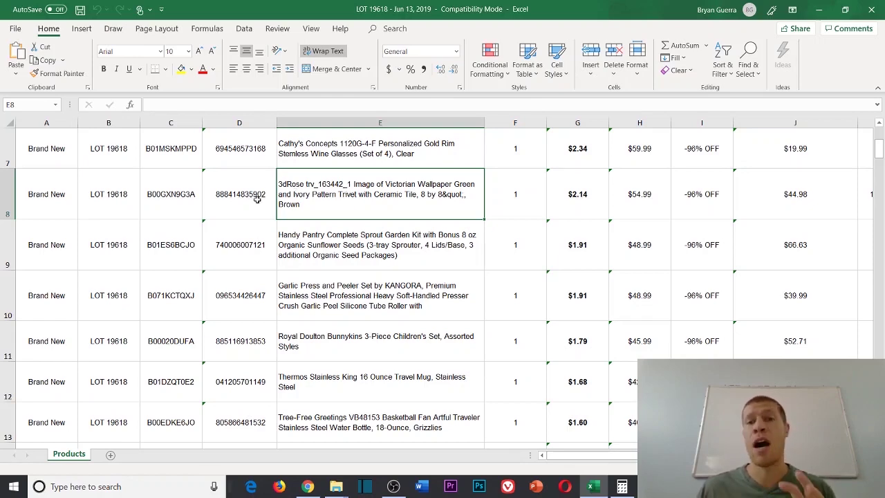
scroll(263, 196, up, 2)
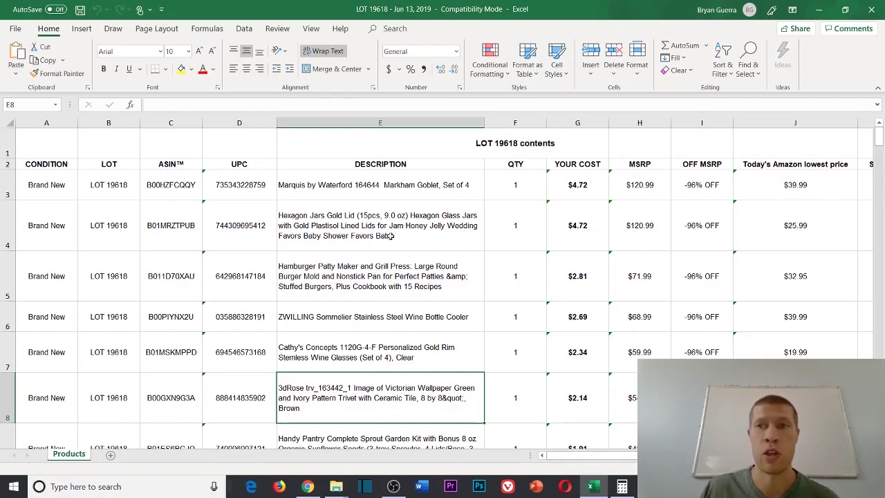
scroll(373, 235, down, 9)
scroll(363, 233, down, 8)
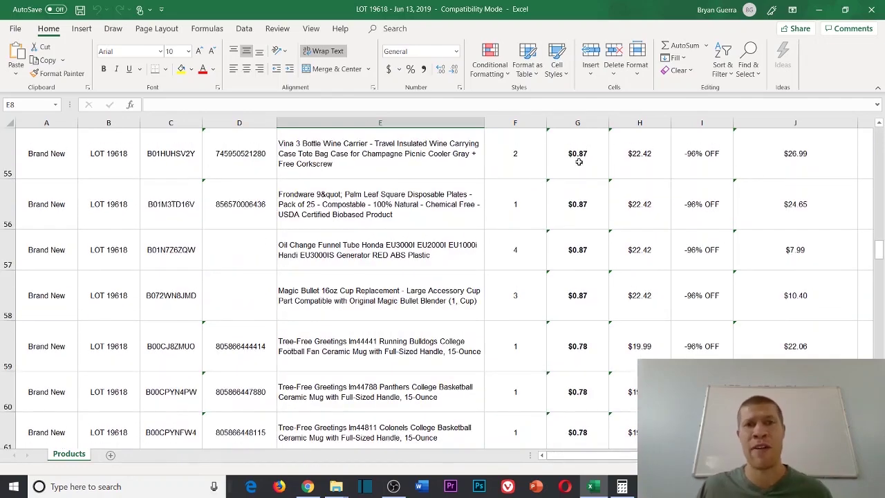
click(820, 9)
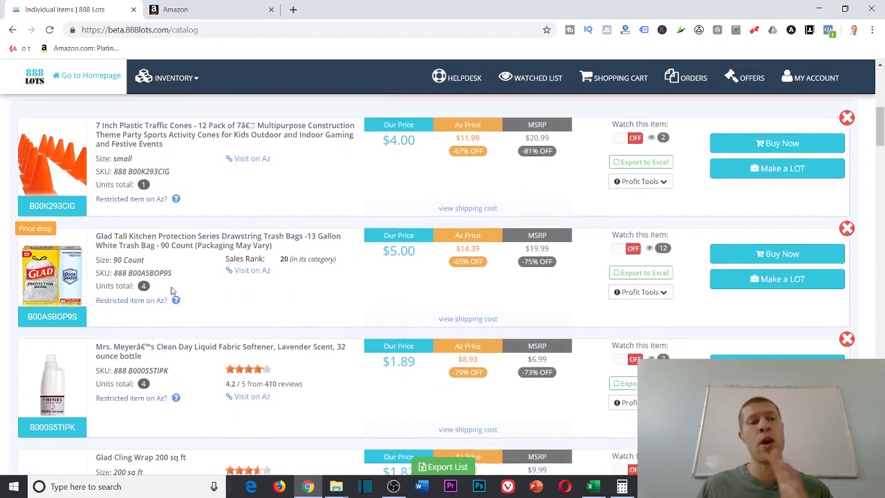
- Switch to Amazon Seller Central and show the listing limitations for the U by Kotex Security Ultra Thin Pads
scroll(179, 314, down, 1)
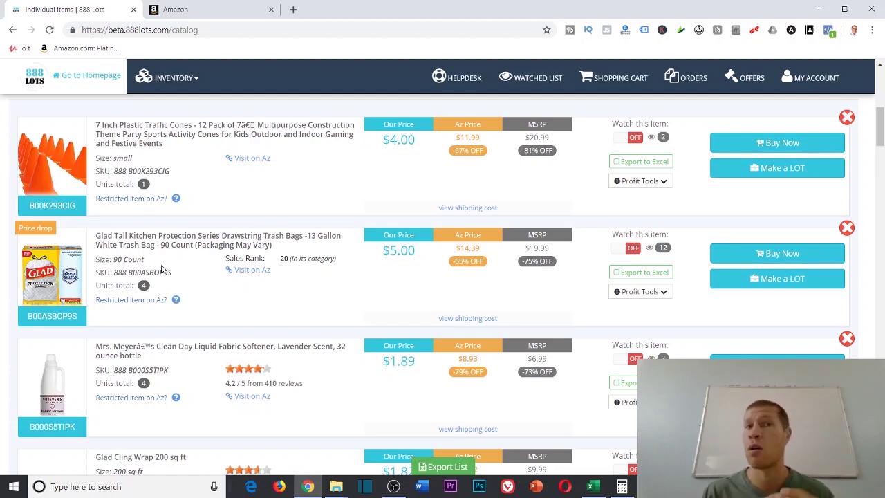
click(155, 9)
click(369, 299)
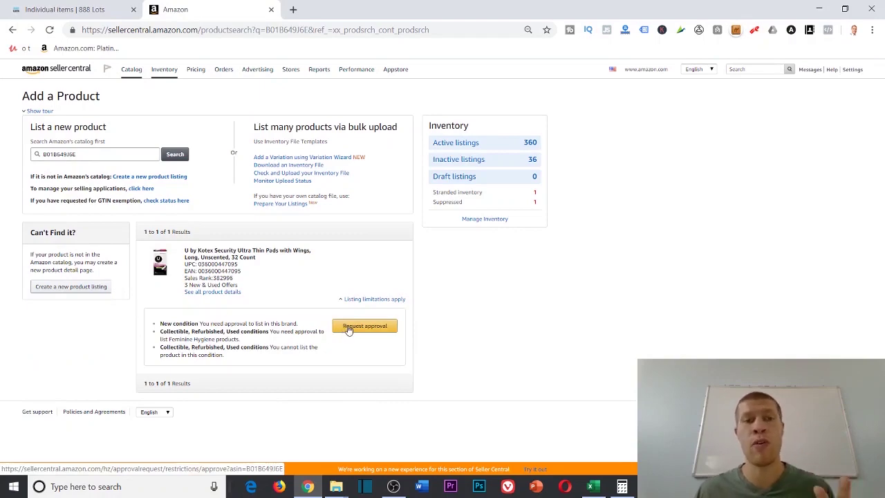
- Request approval to sell the U by Kotex pads and set the business type to Reseller/Distributor in the selling application
click(18, 5)
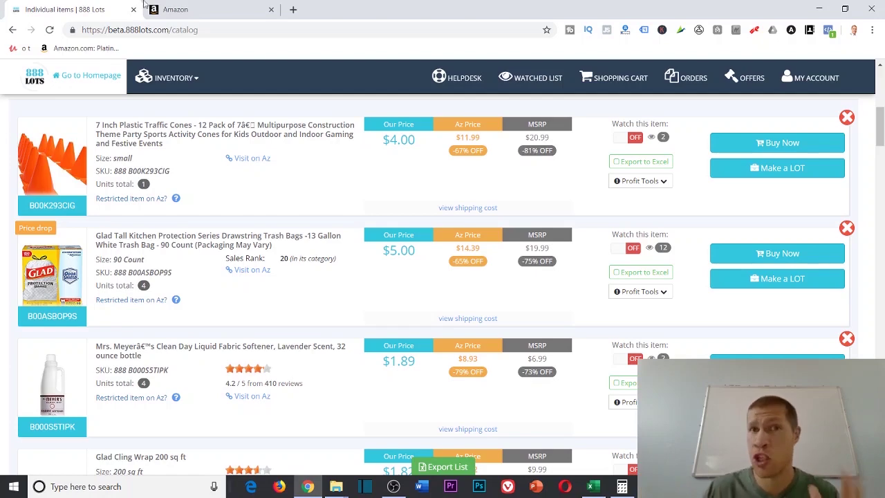
scroll(426, 149, down, 2)
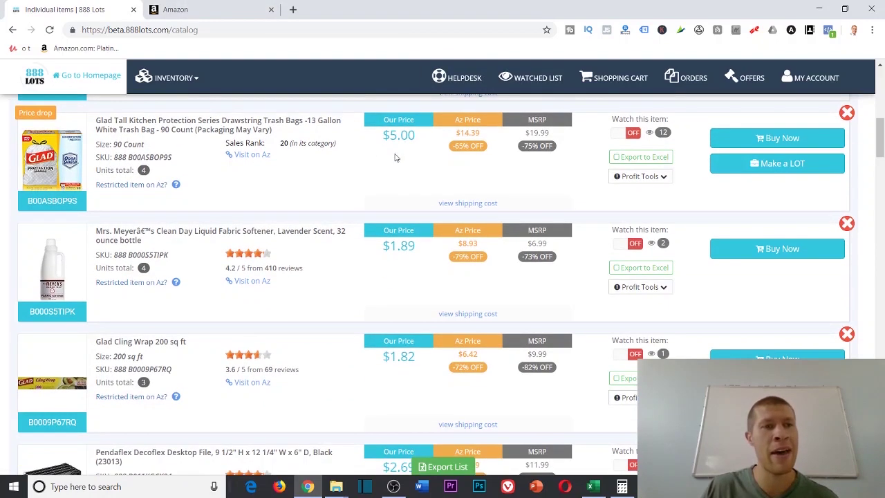
click(233, 5)
click(358, 329)
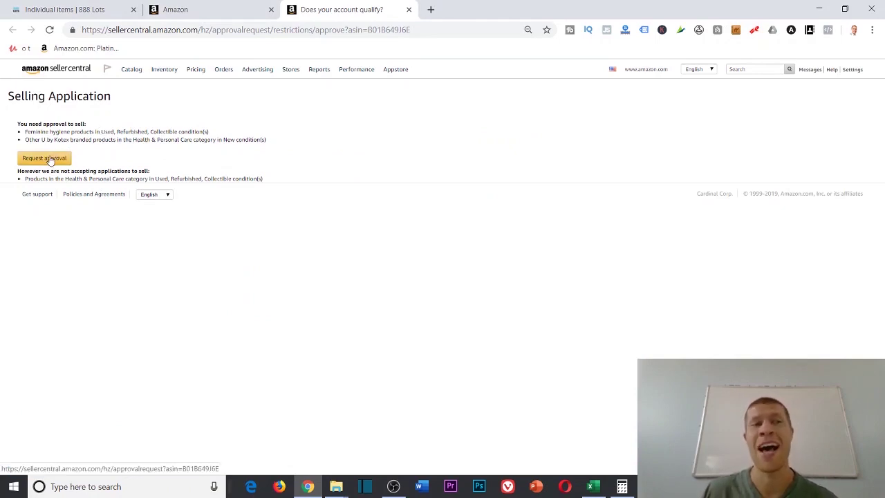
click(50, 159)
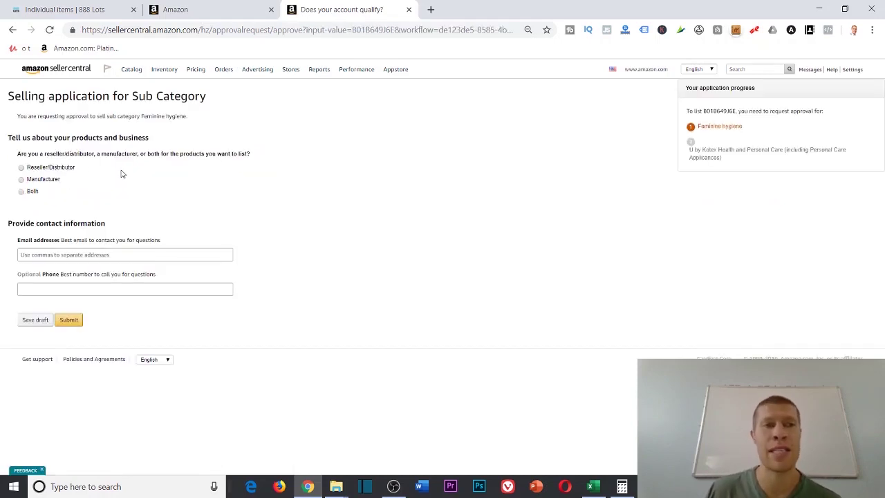
click(32, 169)
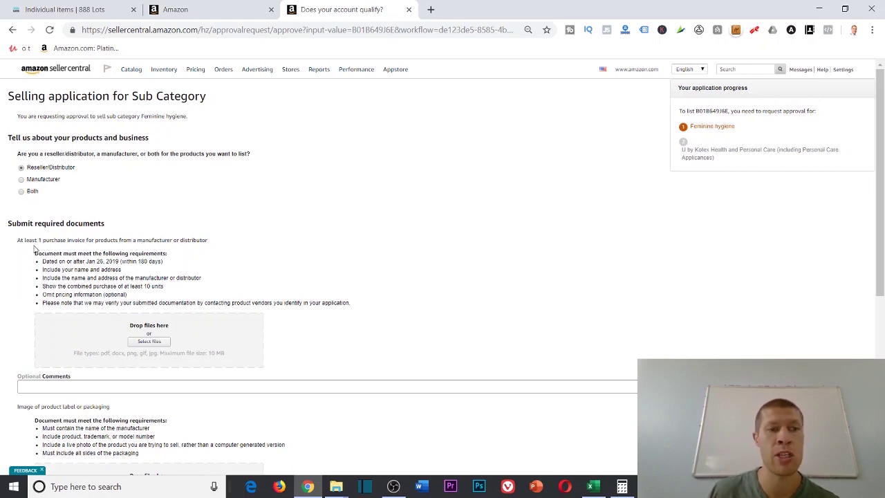
- Examine the application's invoice date and minimum unit requirements and compare them with the units available in the 888 Lots catalog
drag(43, 261, 117, 259)
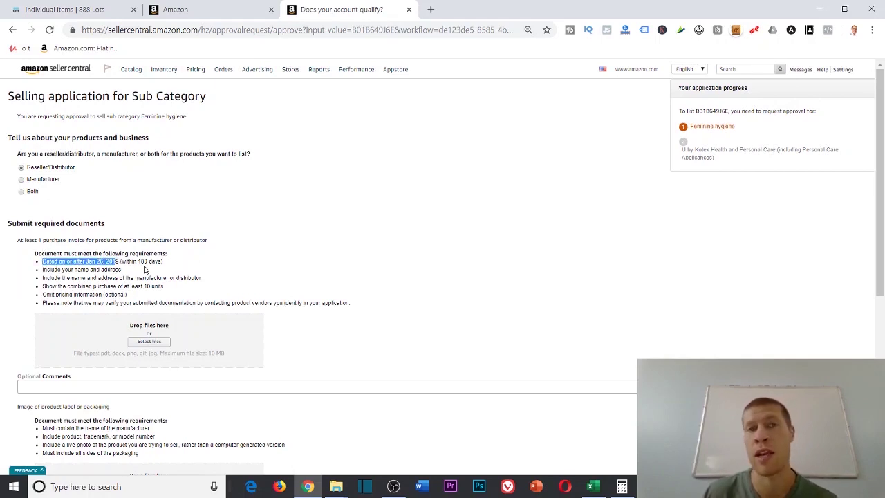
click(136, 274)
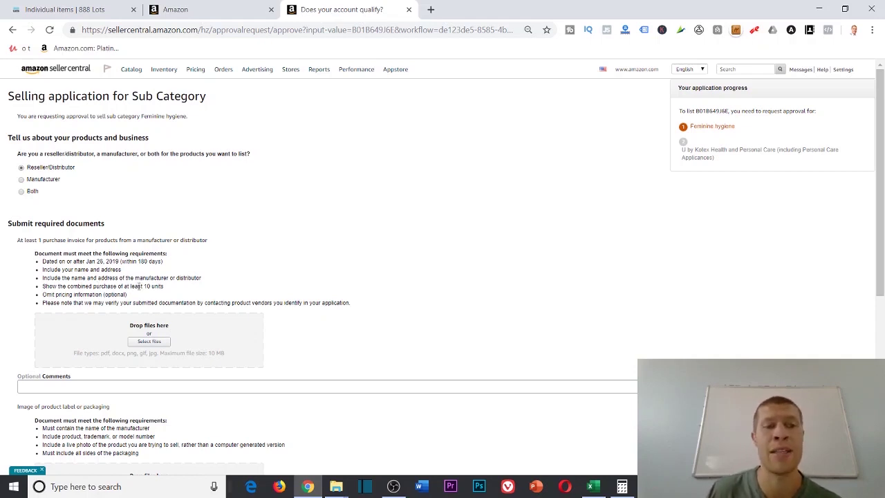
drag(163, 285, 82, 279)
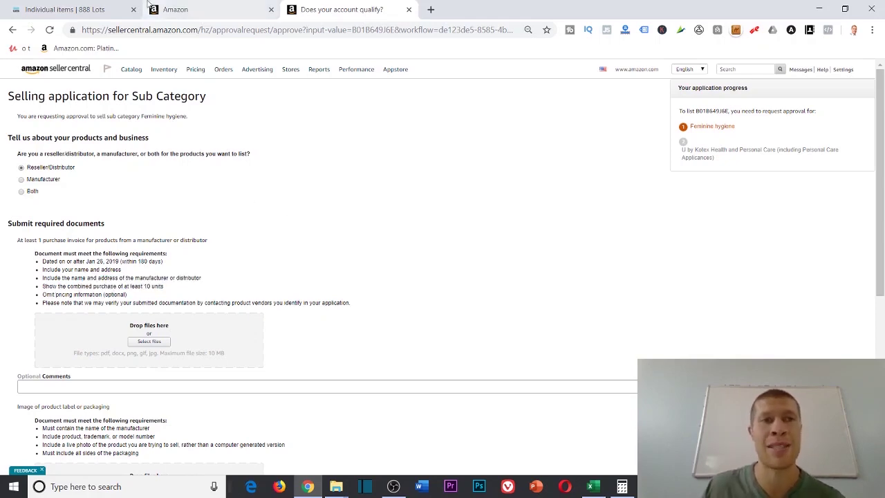
click(118, 9)
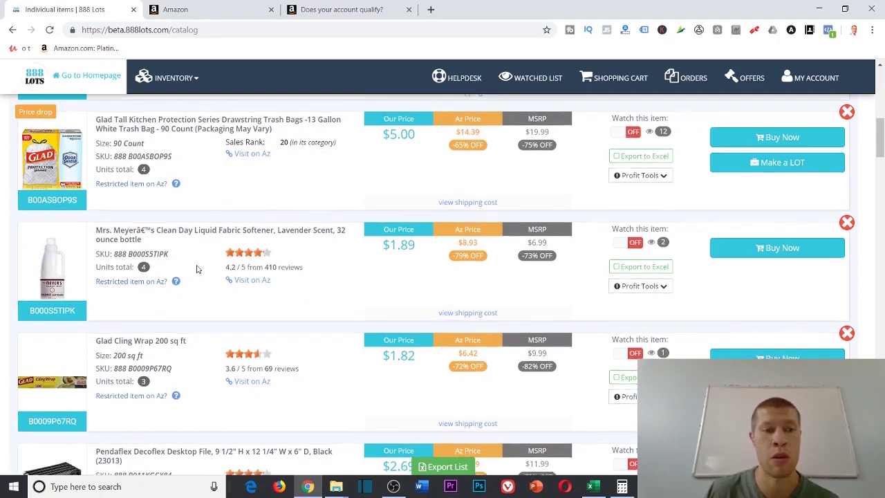
scroll(214, 298, down, 3)
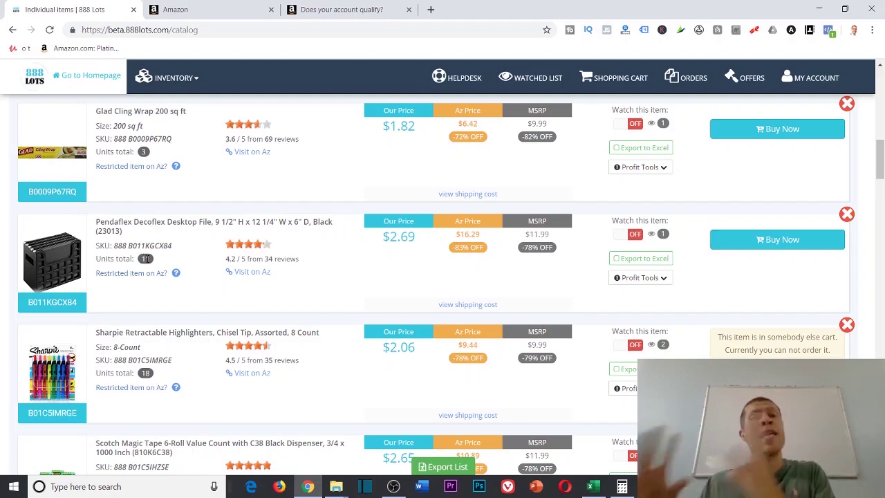
- Review the remaining document requirements in the Feminine hygiene selling application and close the application
click(351, 5)
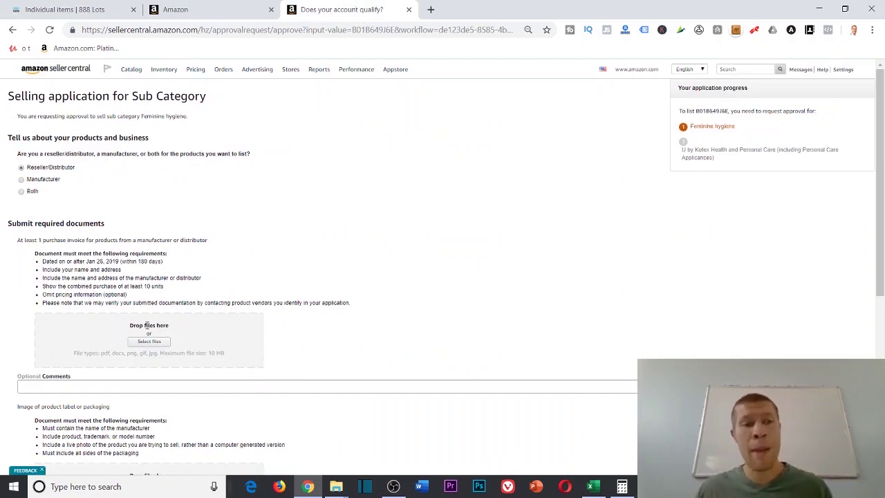
scroll(290, 142, down, 3)
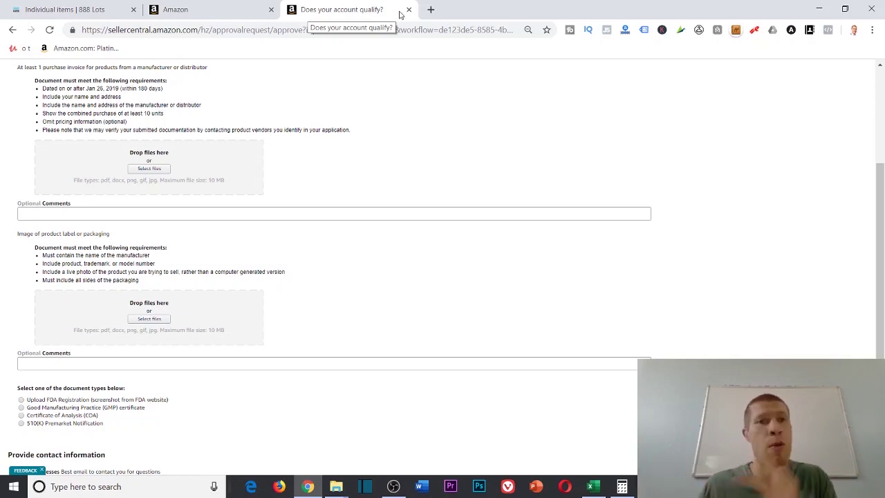
scroll(311, 138, up, 2)
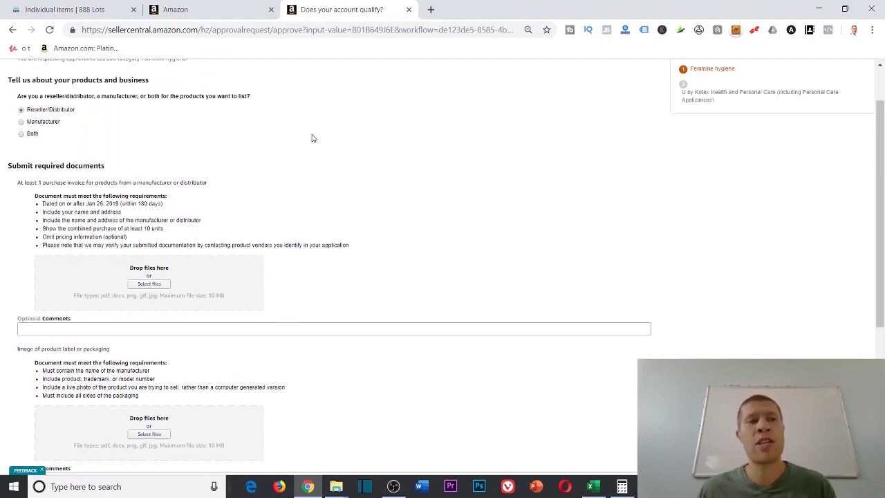
scroll(251, 154, up, 1)
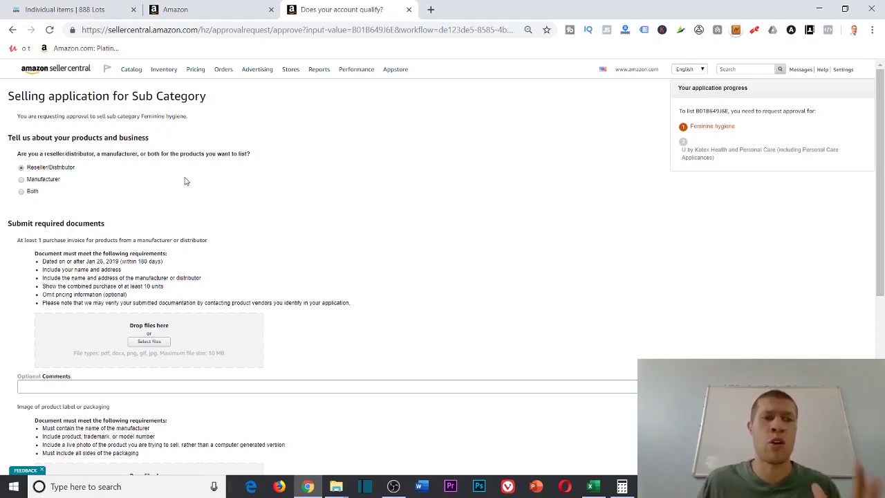
click(409, 11)
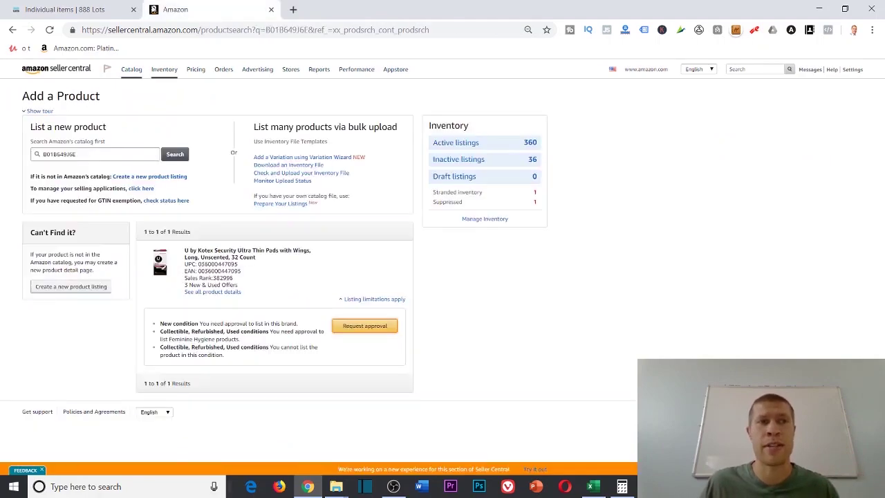
- Browse the 888 Lots individual items catalog, examining product prices, Amazon prices and available units
click(69, 9)
scroll(323, 275, down, 1)
scroll(323, 275, down, 1)
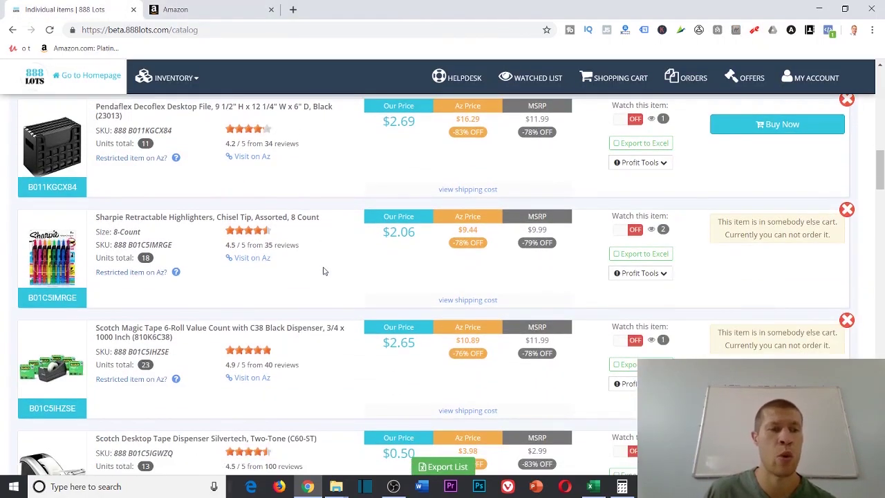
scroll(314, 277, down, 2)
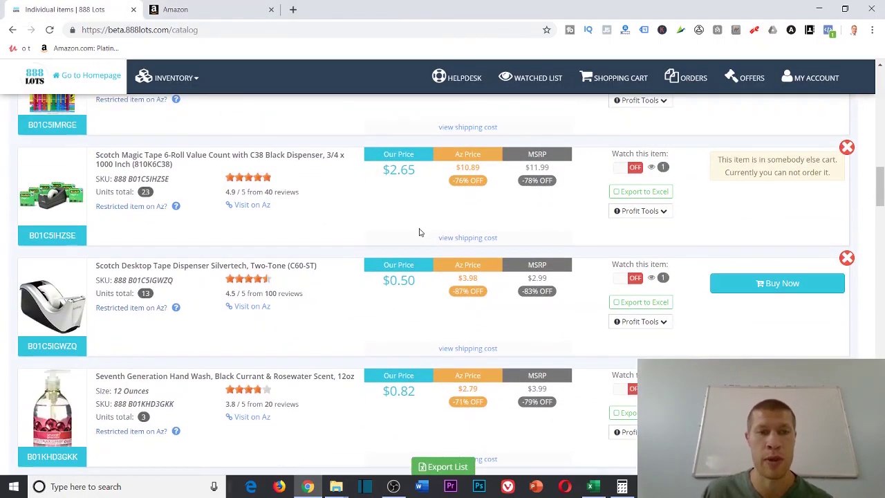
scroll(419, 233, up, 15)
scroll(424, 283, down, 3)
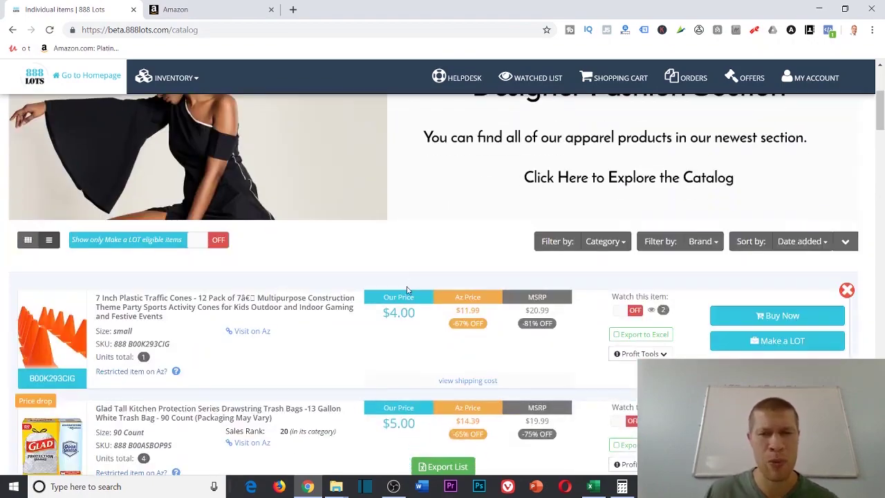
scroll(408, 277, down, 2)
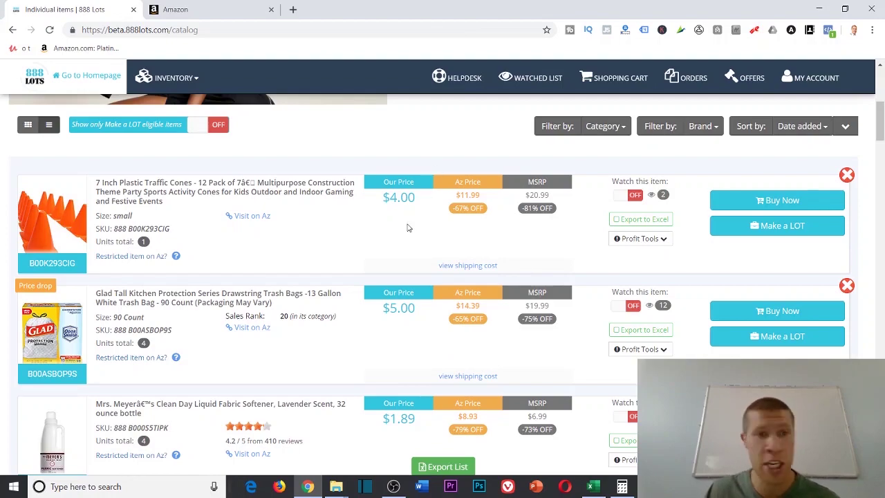
scroll(257, 236, down, 1)
scroll(262, 237, down, 8)
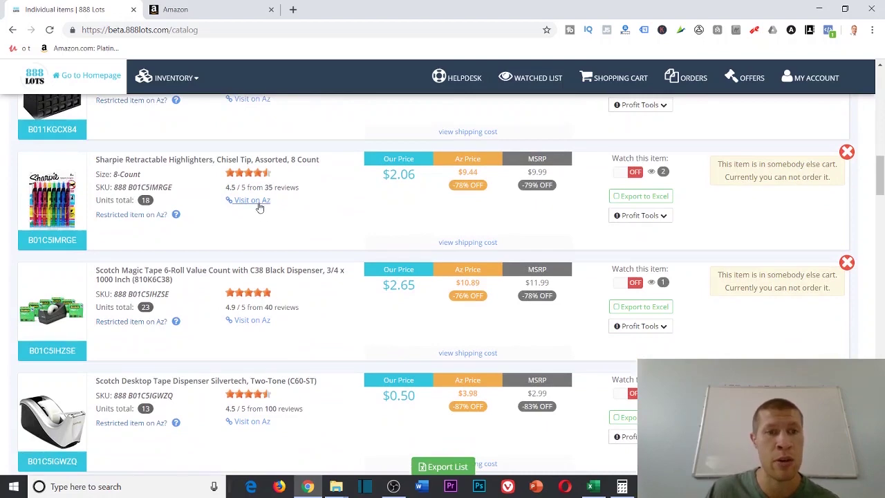
- Open the Amazon listing for the Sharpie Retractable Highlighters, check its Jungle Scout sales data, and close the listing
click(256, 201)
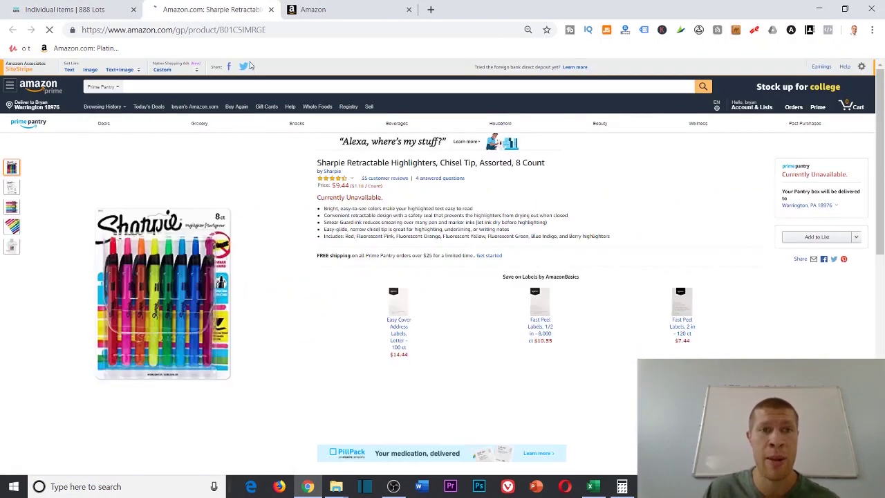
click(607, 29)
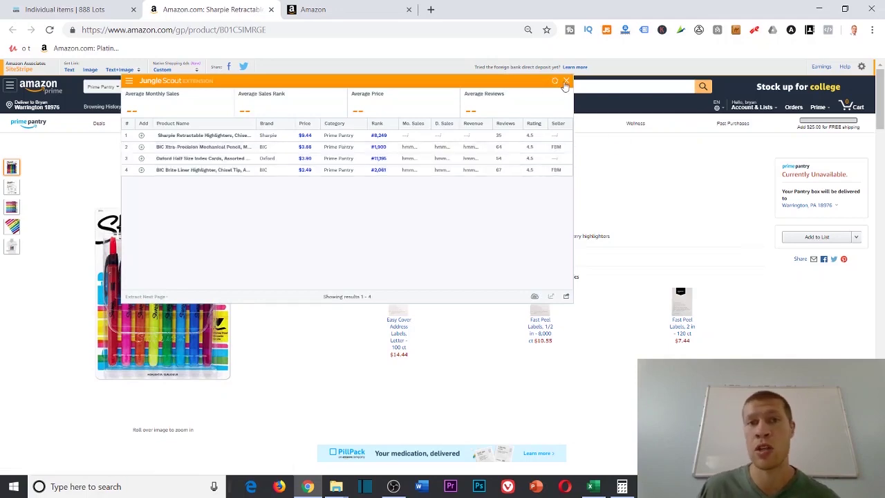
click(566, 80)
click(271, 10)
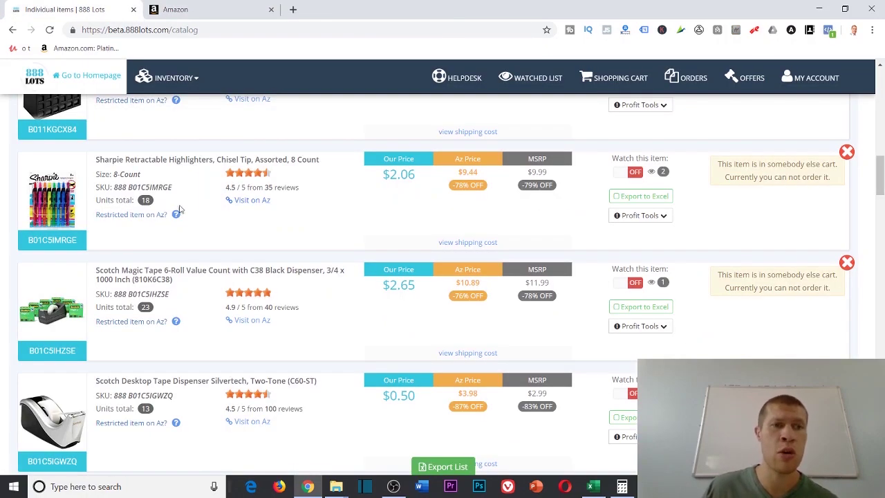
- Browse further through the catalog and examine the Amazon price, 888 Lots price and available units of the Dial Industries drawer dividers
scroll(354, 345, down, 7)
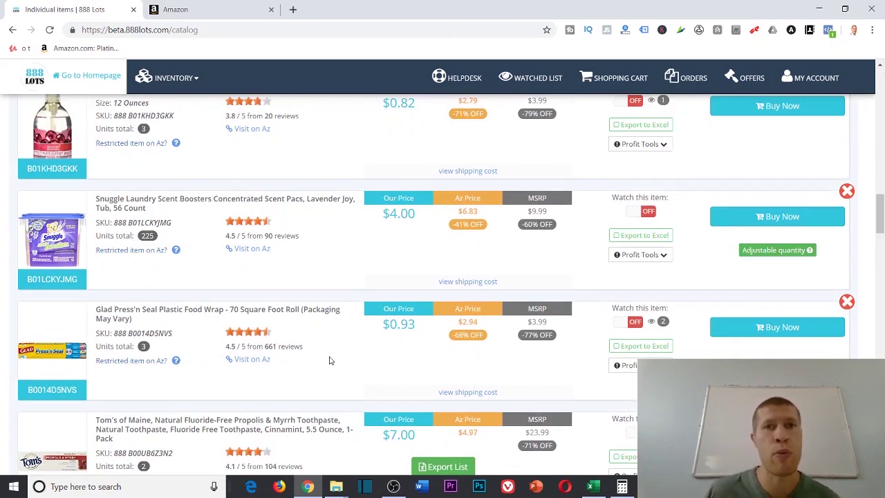
scroll(326, 361, up, 1)
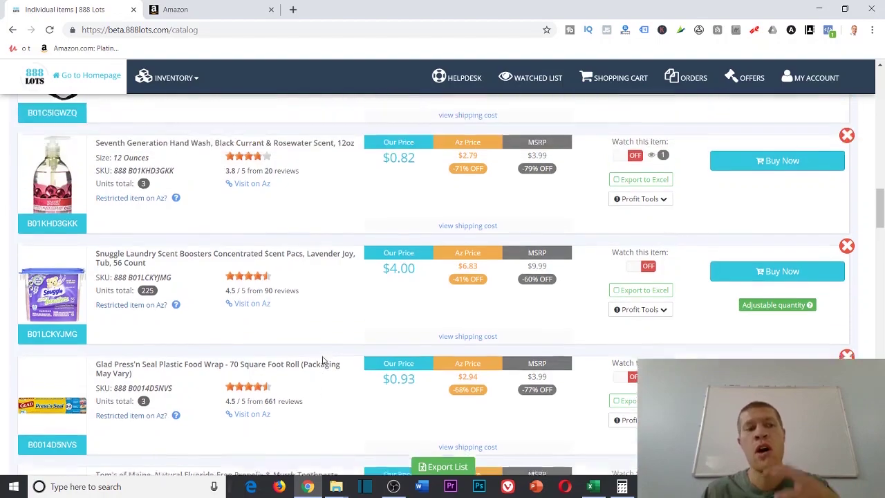
scroll(322, 360, down, 4)
scroll(309, 324, down, 6)
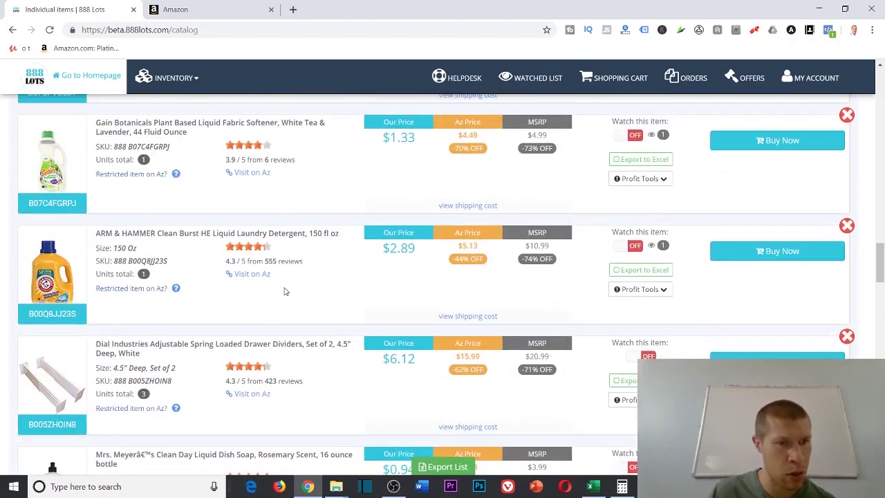
scroll(107, 189, up, 2)
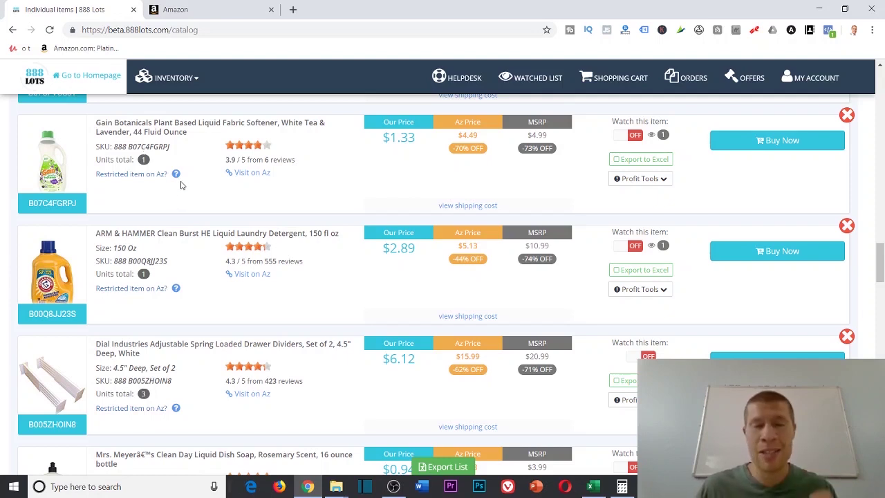
scroll(185, 255, down, 1)
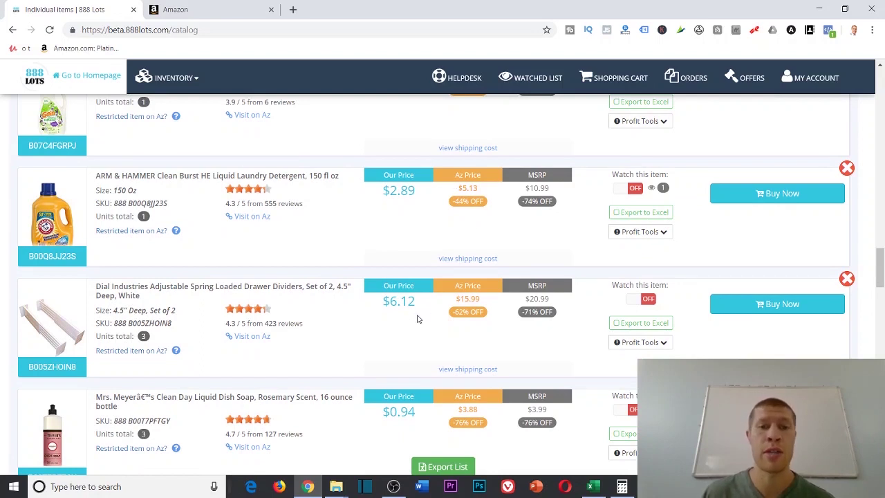
drag(455, 302, 487, 303)
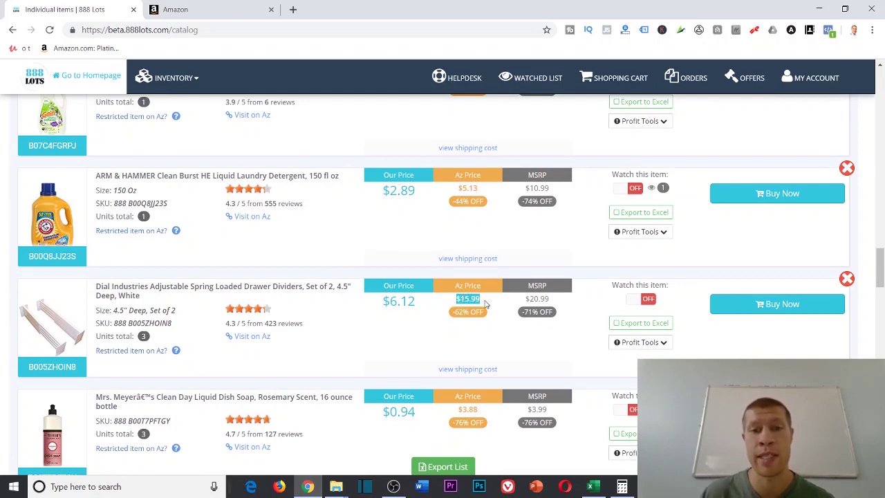
drag(422, 302, 380, 298)
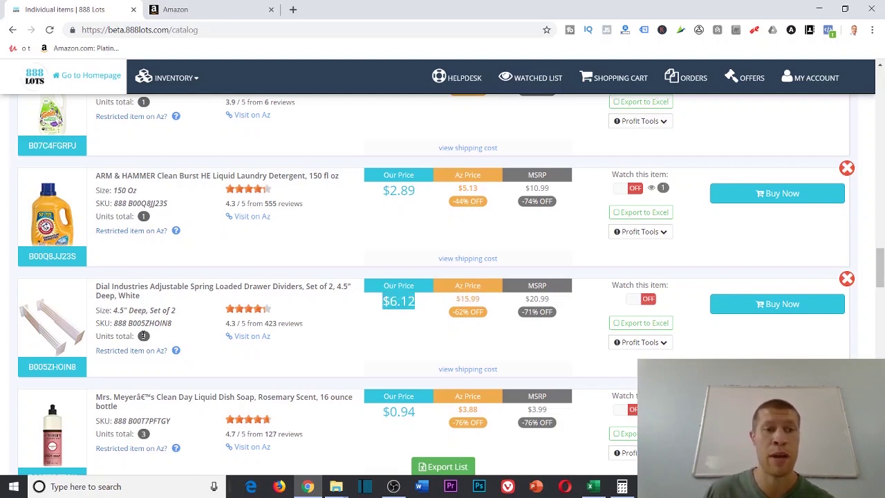
click(143, 335)
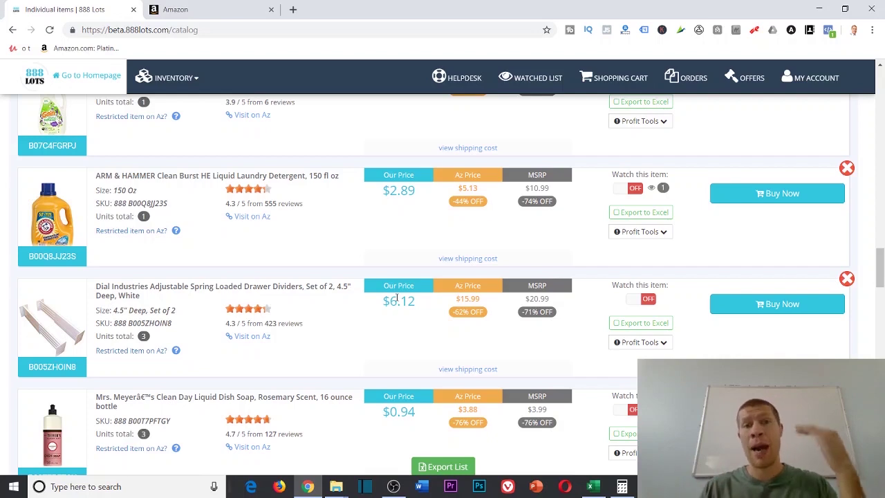
- Copy the product code B005ZHOIN8 from the SKU of the Dial Industries drawer dividers
double_click(145, 323)
right_click(146, 322)
click(156, 335)
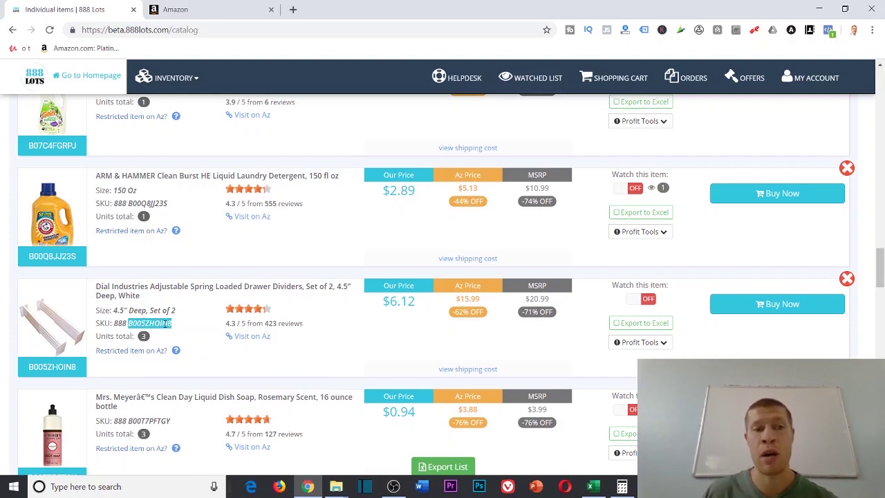
- Open the drawer dividers' Amazon listing and check the product's estimated sales and rank with Jungle Scout
click(247, 335)
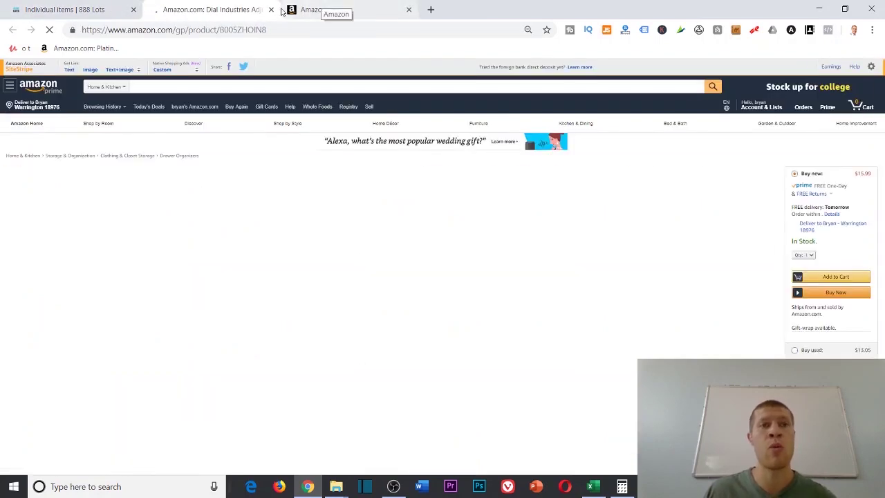
key(ctrl+w)
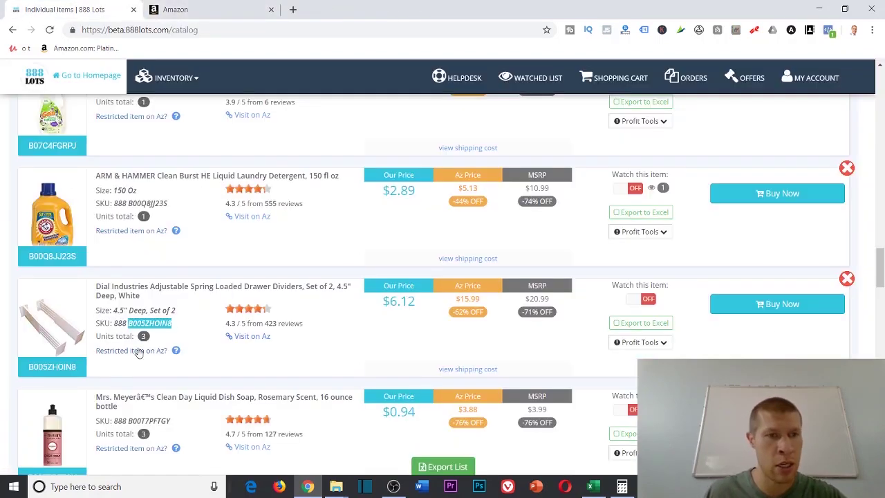
click(241, 336)
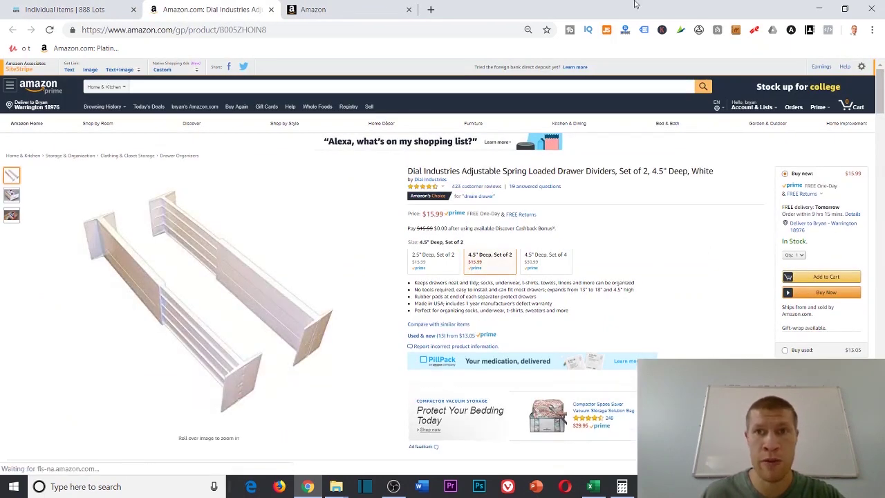
click(606, 30)
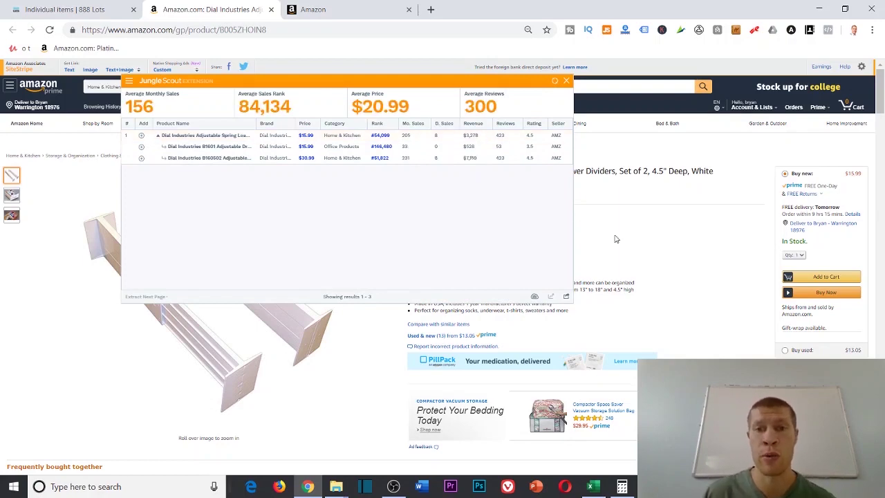
click(566, 81)
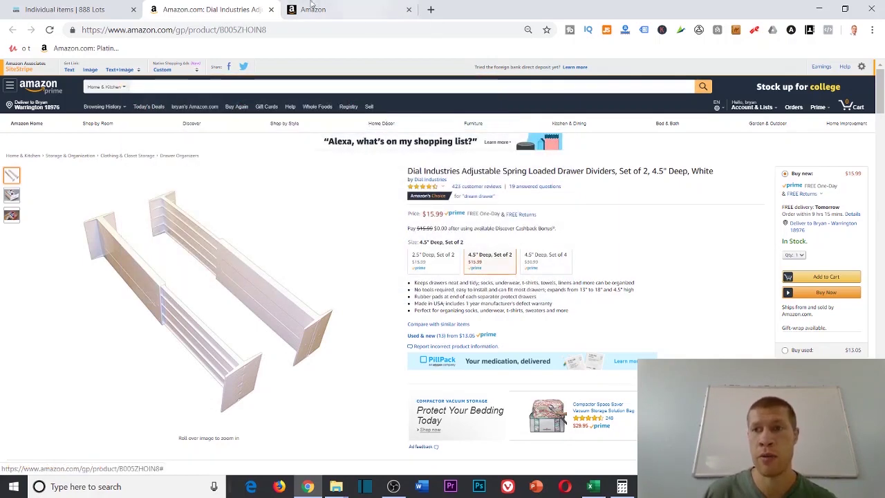
- Search the Amazon catalog in Seller Central's Add a Product page for B005ZHOIN8
click(338, 7)
drag(83, 155, 3, 163)
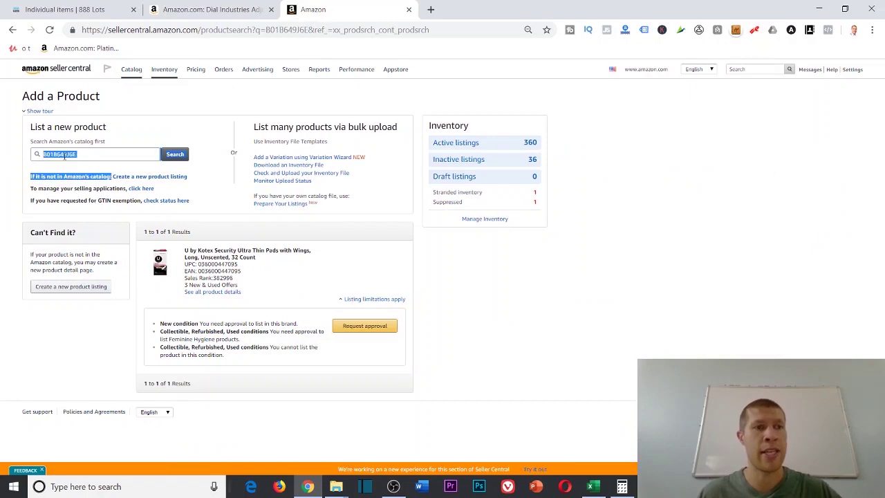
key(ctrl+v)
drag(83, 155, 14, 159)
click(102, 142)
key(Return)
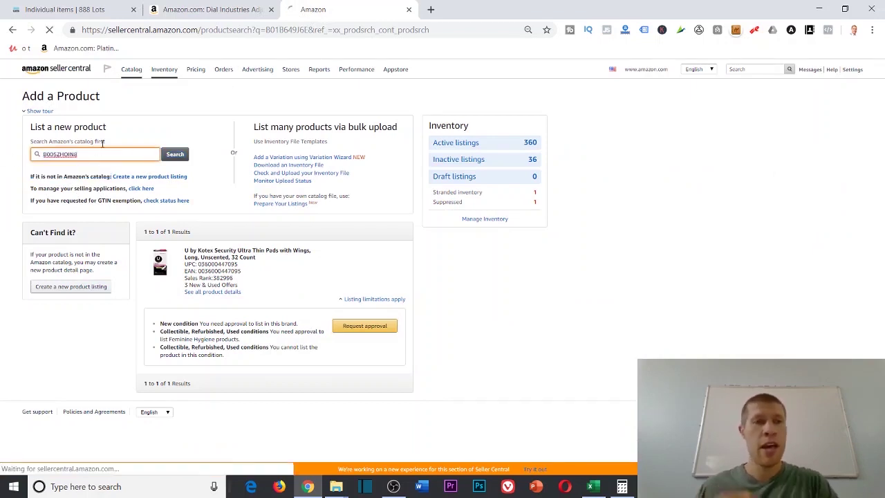
- Show the listing limitations for the drawer dividers and review their selling conditions and number of offers
click(359, 298)
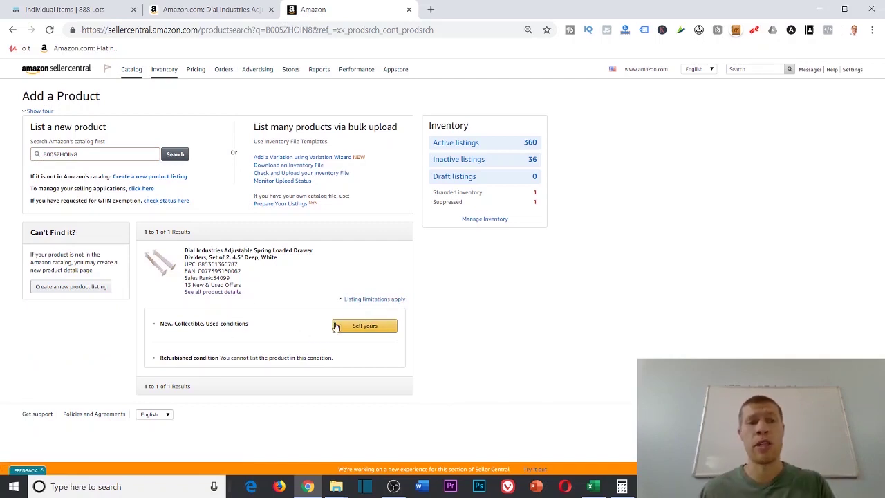
drag(214, 277, 235, 282)
click(233, 282)
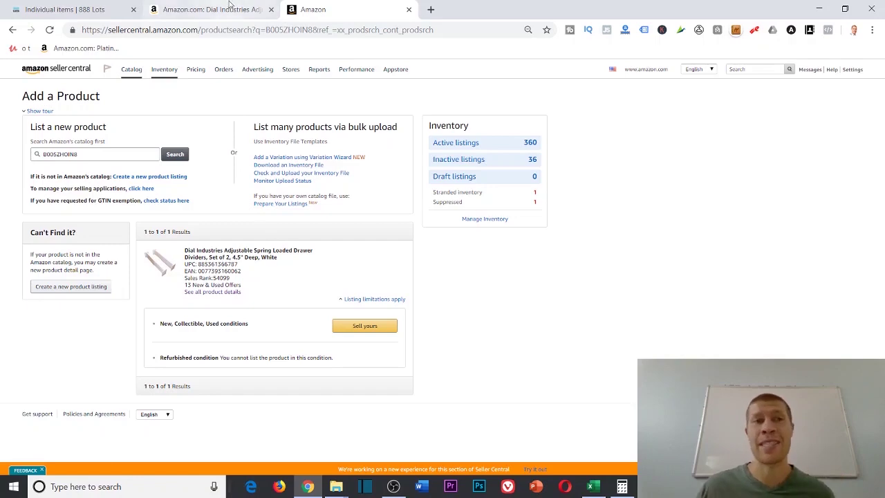
- Return to the 888 Lots catalog to check the drawer dividers' available units, and briefly view the LOT 19618 workbook in Excel
click(277, 8)
click(55, 8)
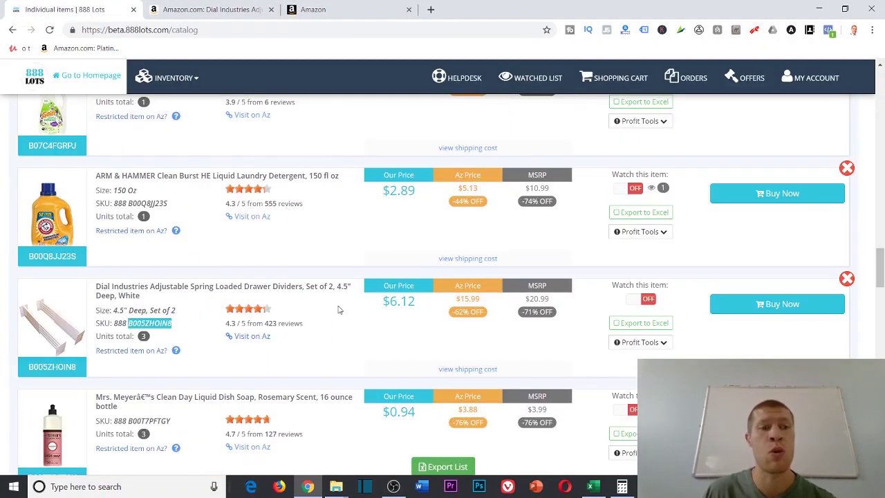
click(295, 332)
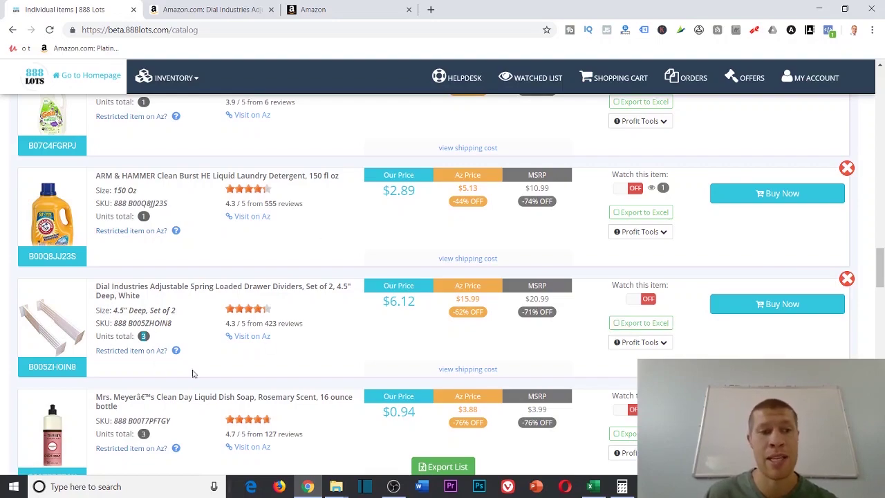
click(595, 487)
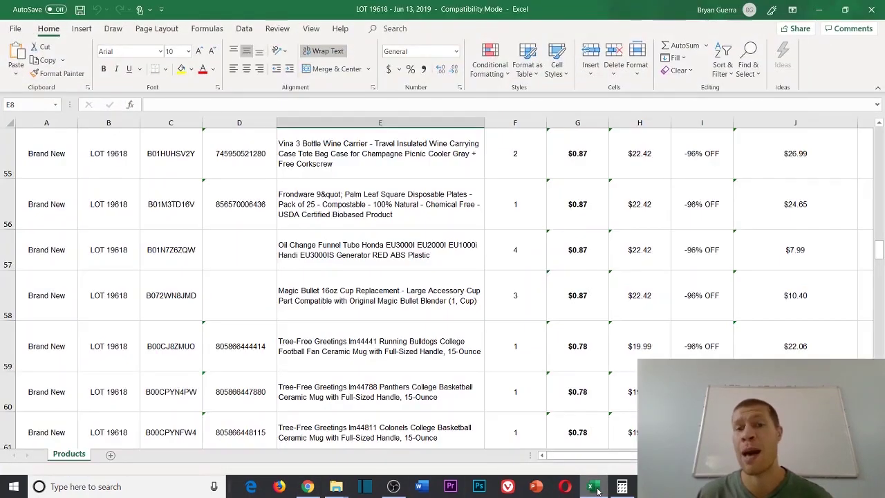
click(596, 488)
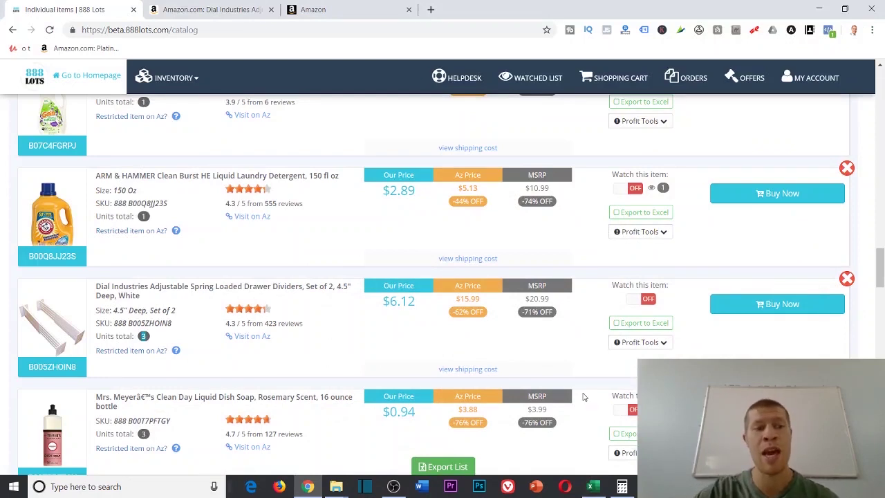
- Browse the remaining individual items below the drawer dividers, examining their prices, Amazon discounts and total units
scroll(579, 396, down, 2)
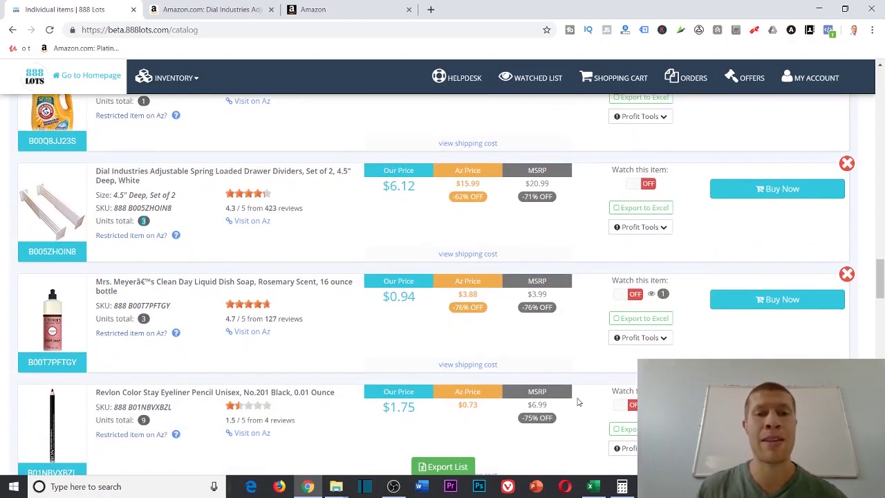
scroll(571, 393, down, 1)
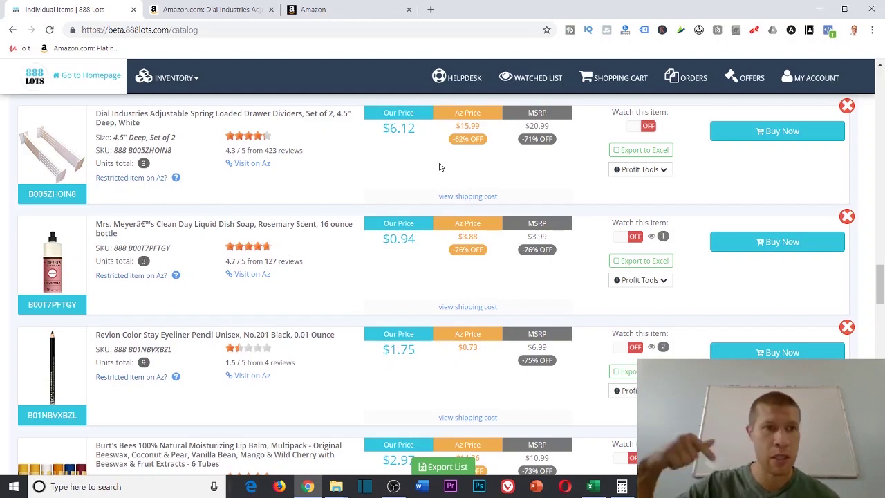
scroll(439, 167, down, 3)
scroll(292, 275, up, 2)
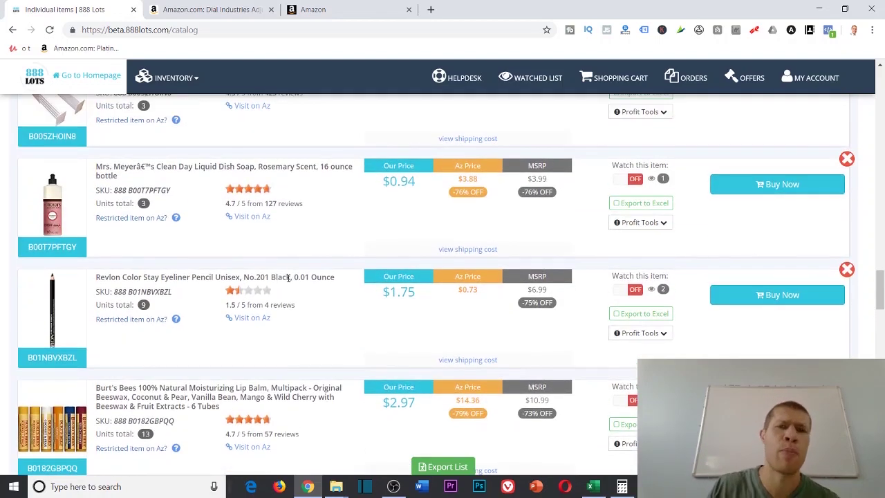
scroll(288, 277, up, 2)
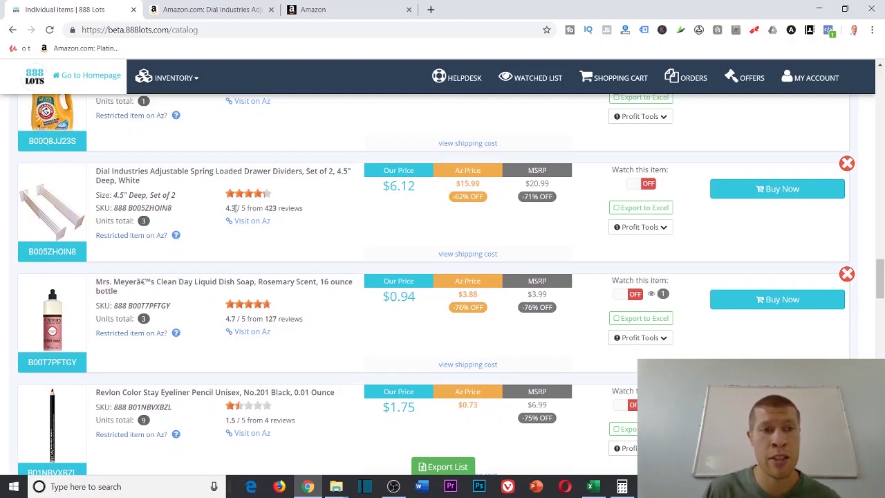
scroll(290, 251, down, 7)
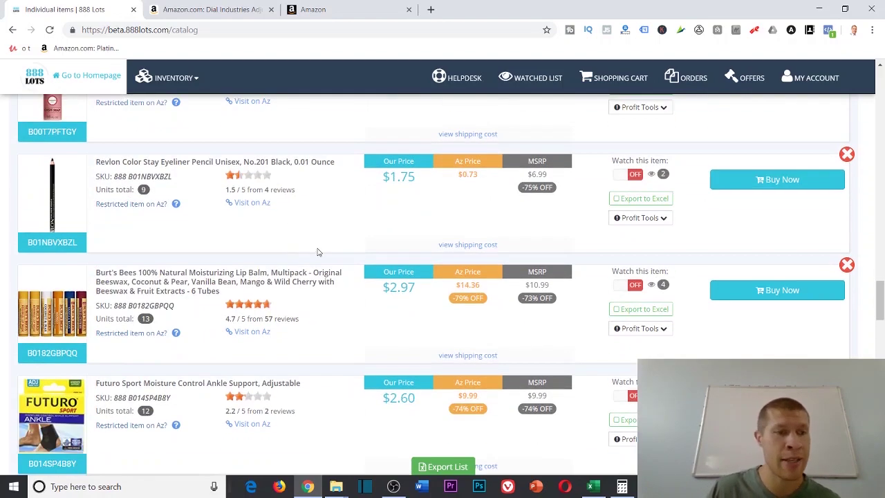
scroll(332, 273, up, 1)
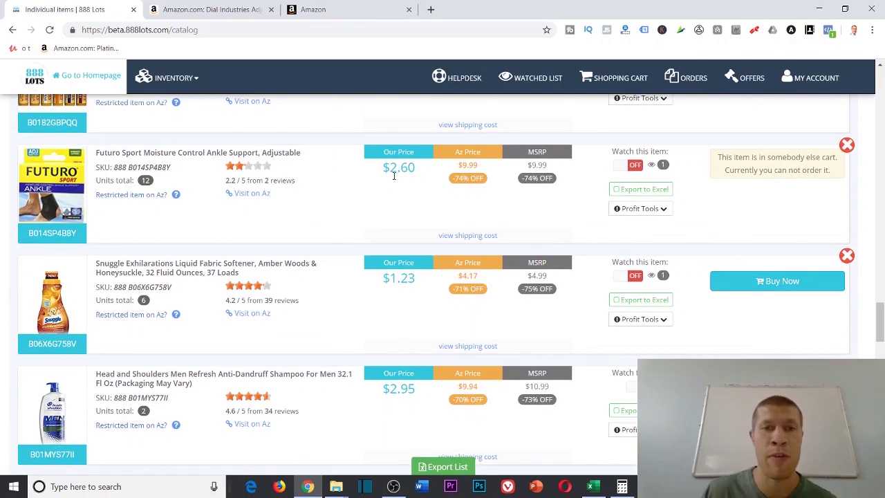
scroll(450, 186, down, 5)
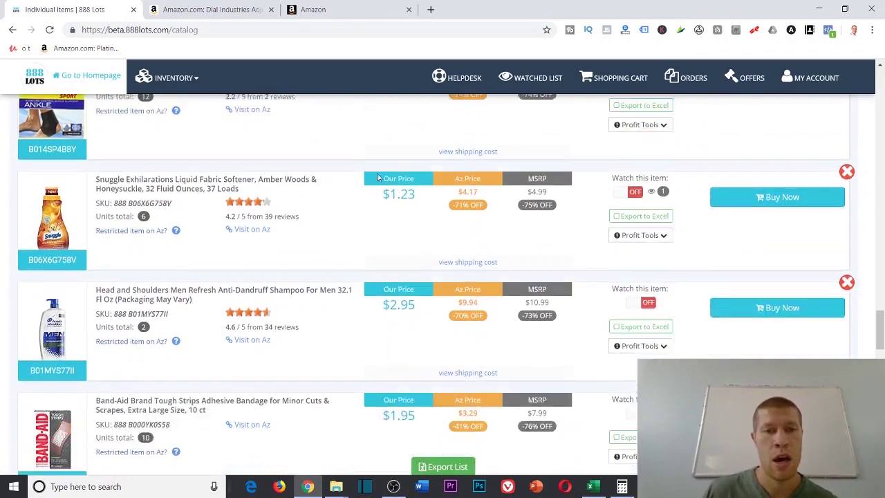
scroll(83, 170, up, 2)
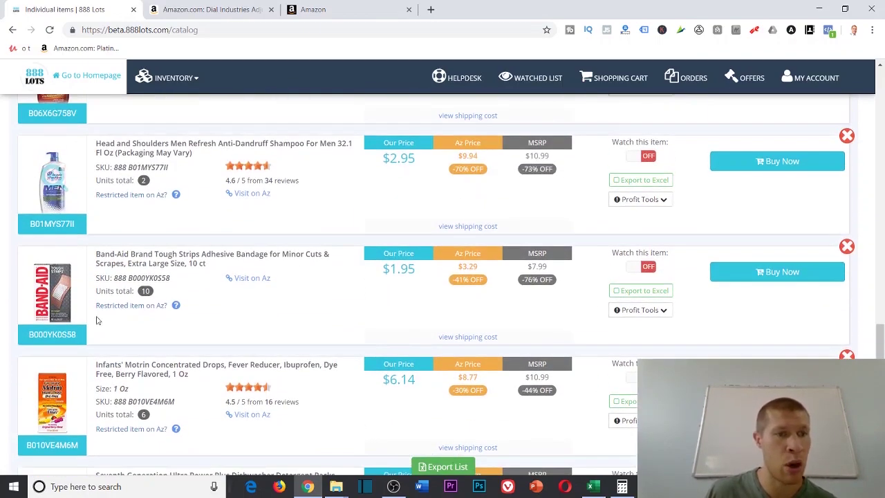
scroll(122, 225, down, 3)
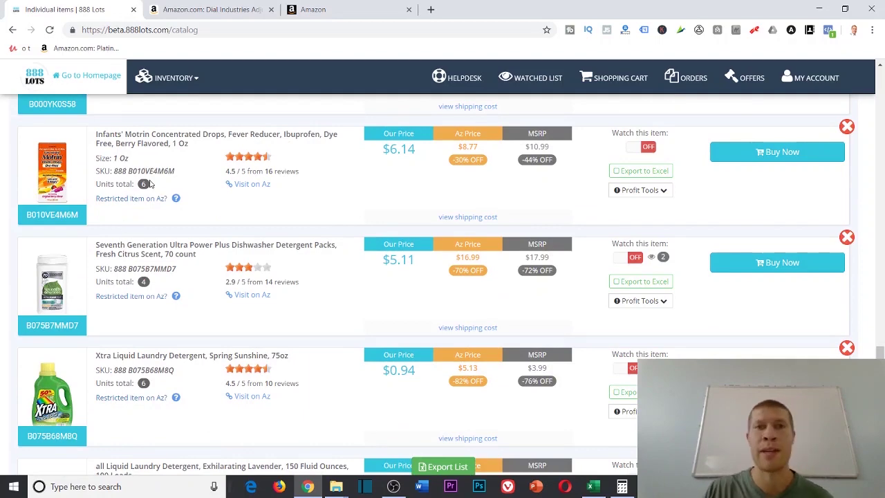
scroll(155, 207, up, 3)
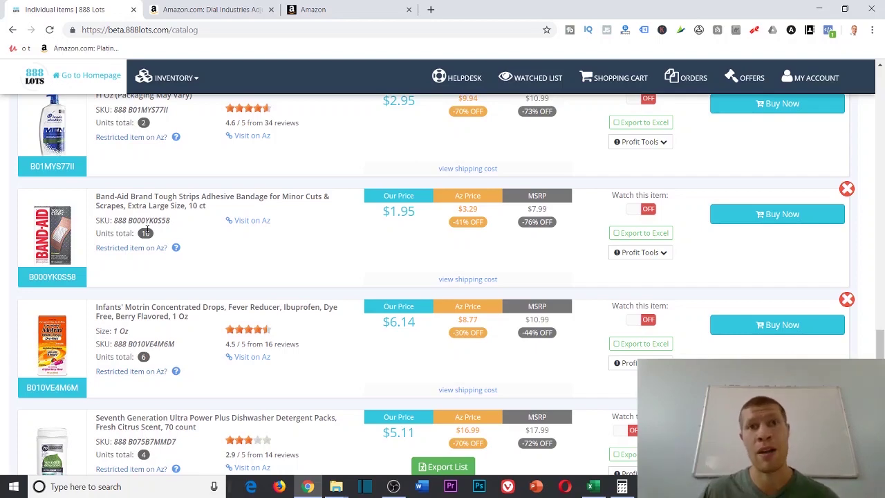
- Browse further down the individual items past the laundry, cleaning and grocery products, examining their prices, Amazon discounts and total units
scroll(138, 273, down, 3)
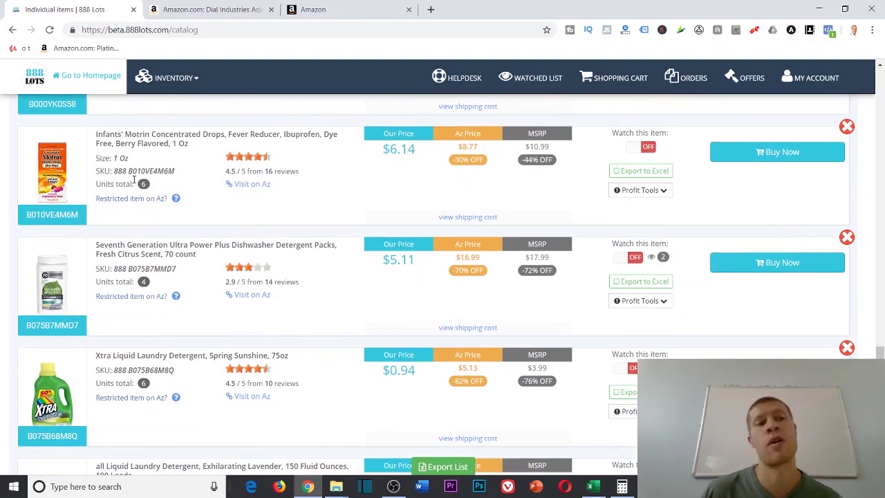
scroll(143, 172, down, 2)
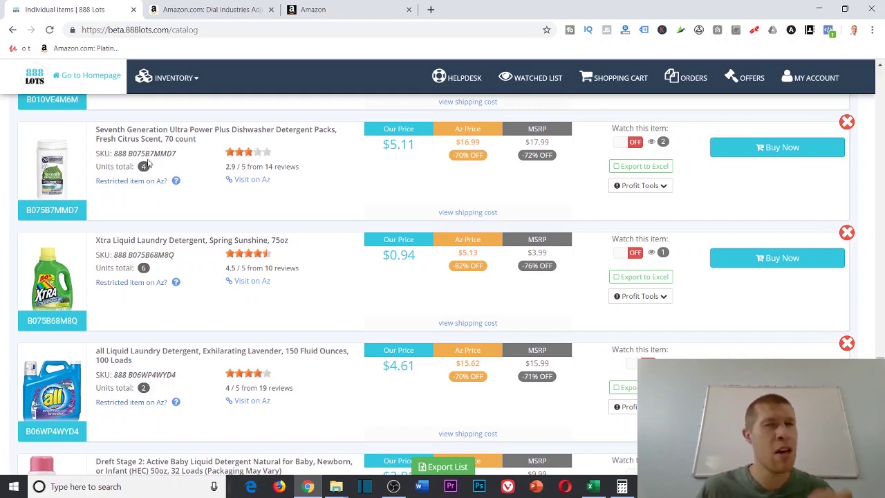
scroll(143, 167, down, 6)
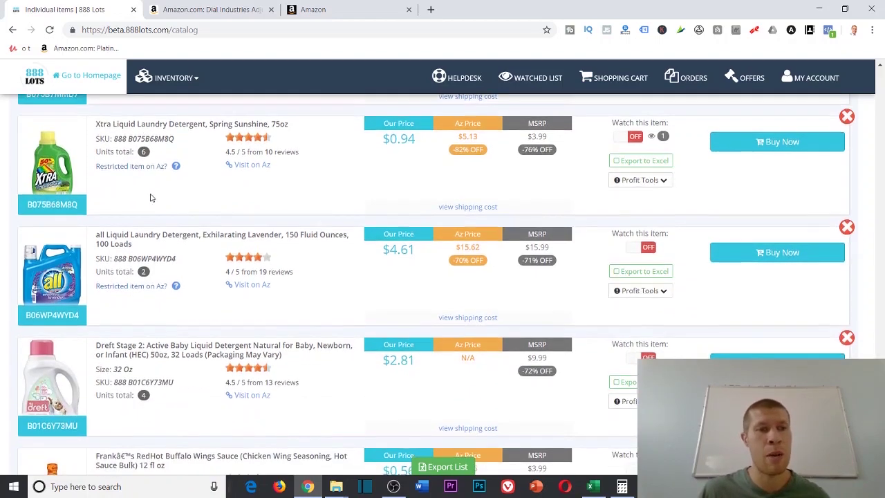
scroll(120, 194, down, 5)
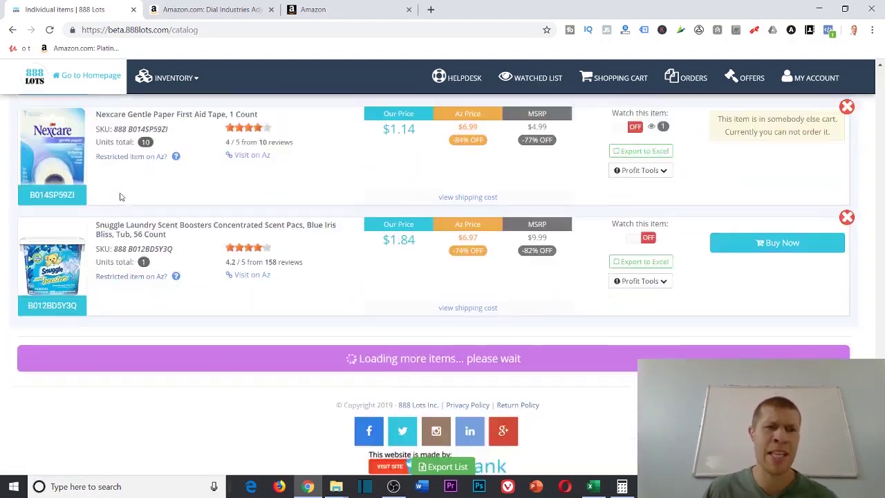
scroll(291, 249, up, 2)
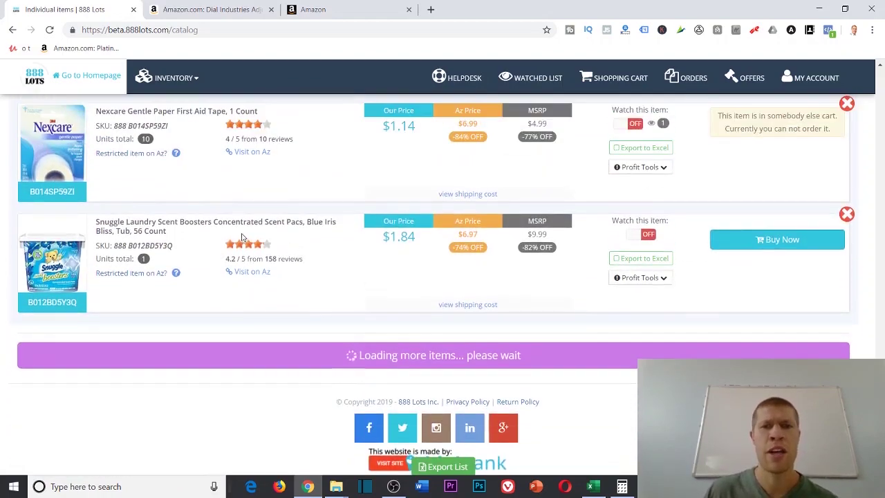
scroll(197, 274, down, 12)
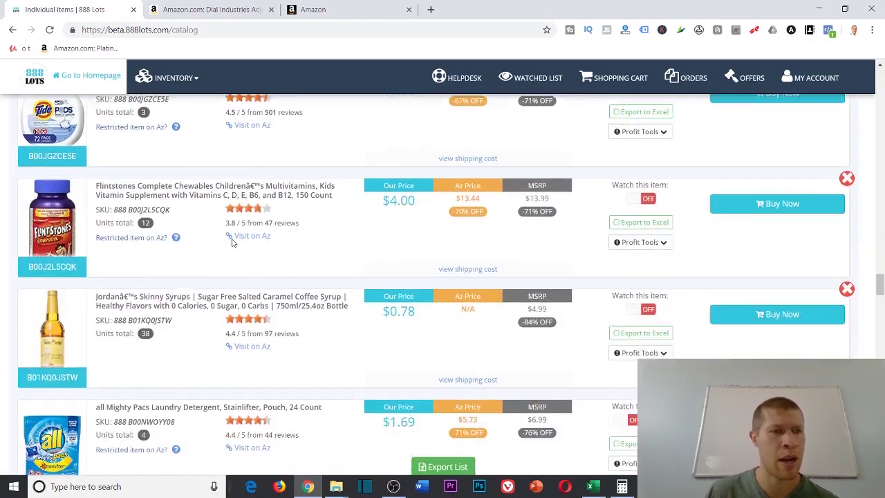
scroll(235, 232, down, 8)
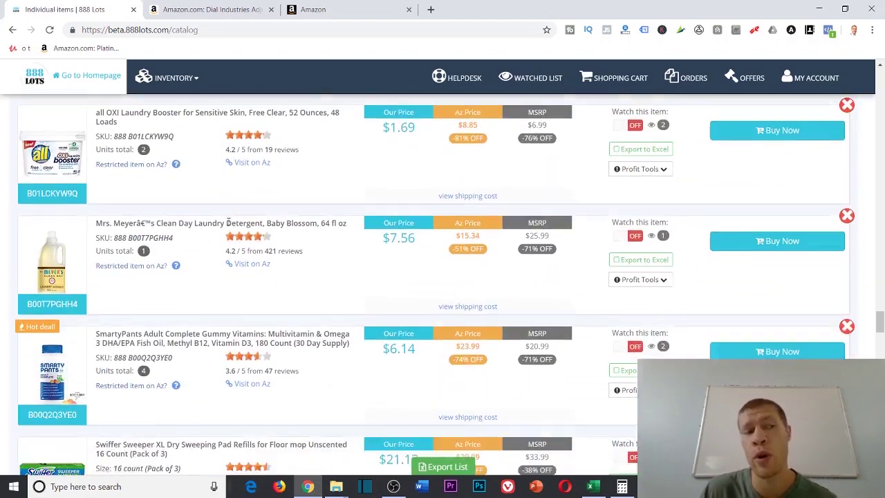
scroll(223, 216, down, 10)
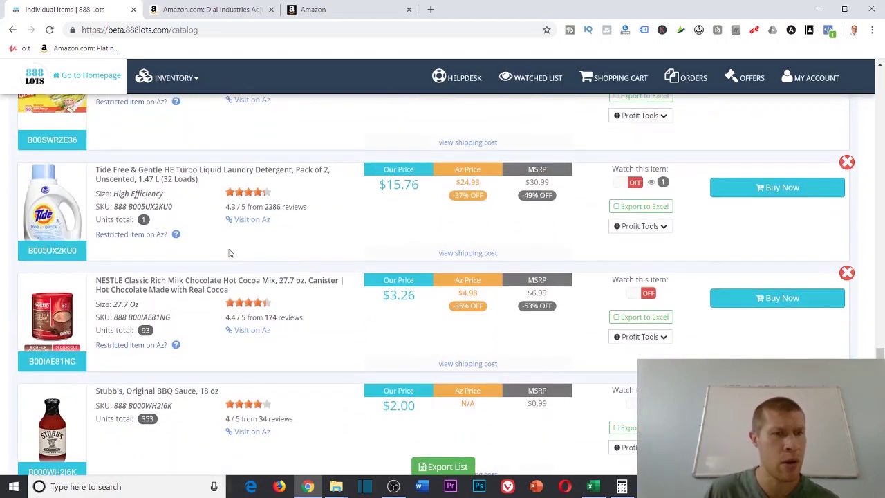
scroll(235, 257, down, 10)
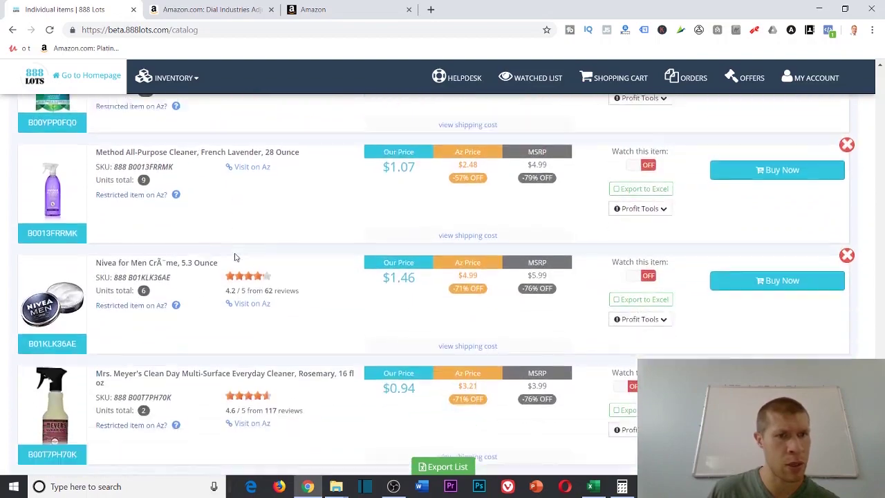
scroll(235, 258, down, 5)
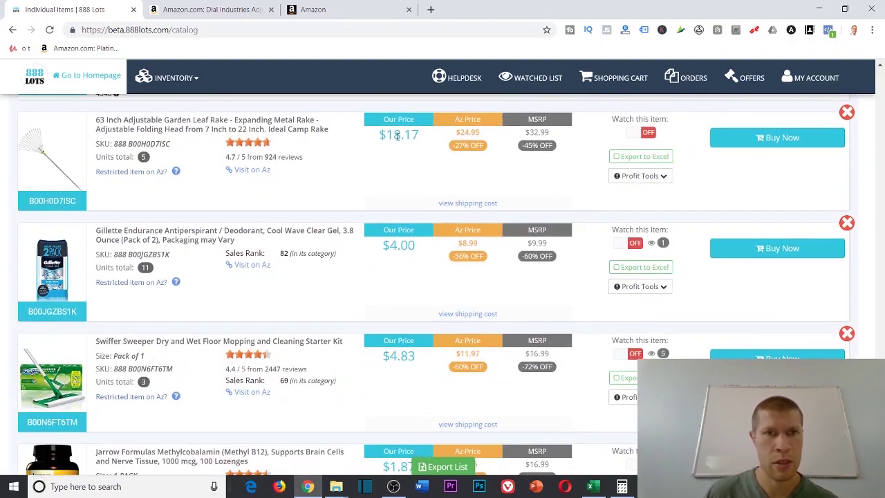
- Examine the vitamins, puppy pads, dryer sheets and personal care items further down the catalog, checking their sales ranks and discounts
scroll(359, 184, down, 7)
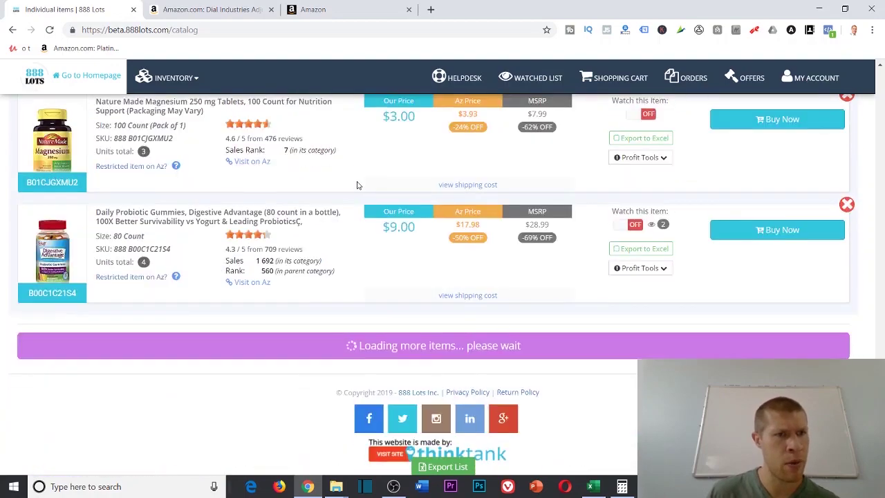
scroll(357, 210, up, 3)
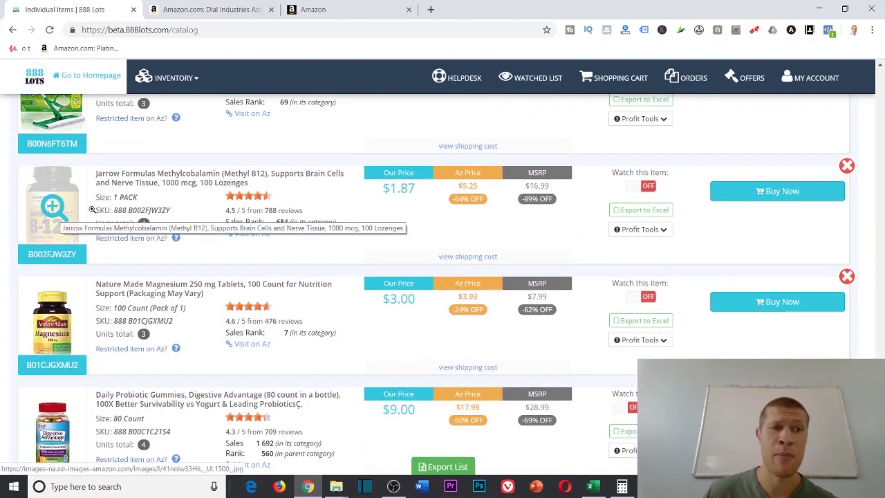
scroll(259, 205, down, 2)
scroll(269, 205, up, 1)
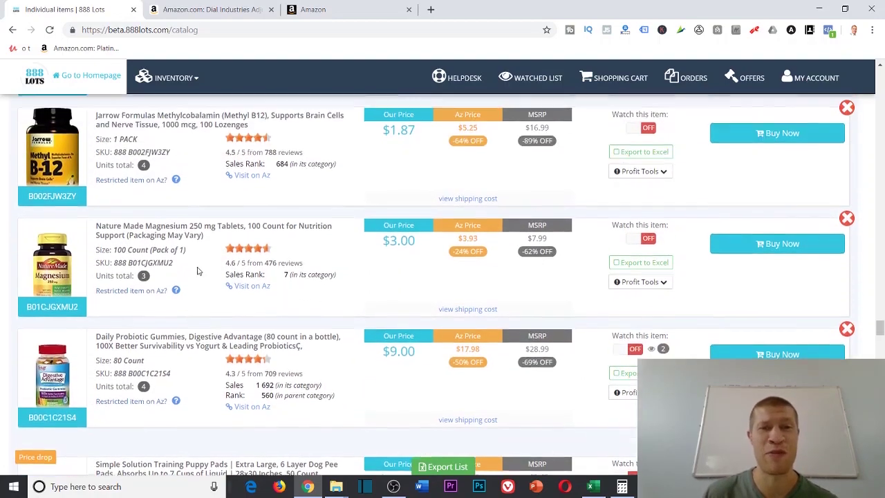
scroll(400, 172, down, 9)
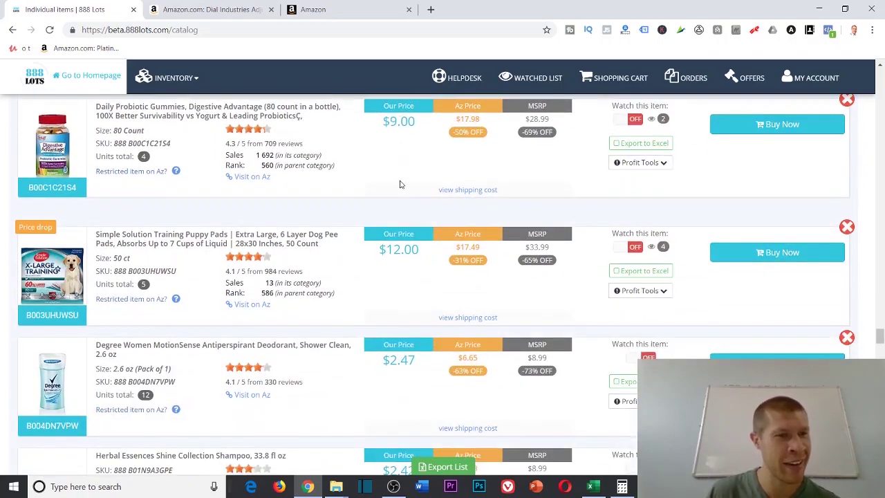
scroll(380, 203, down, 12)
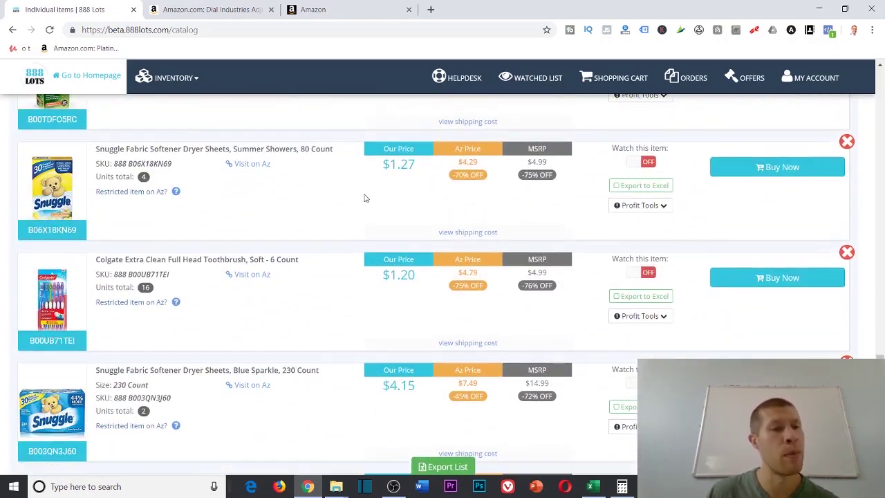
scroll(331, 203, down, 12)
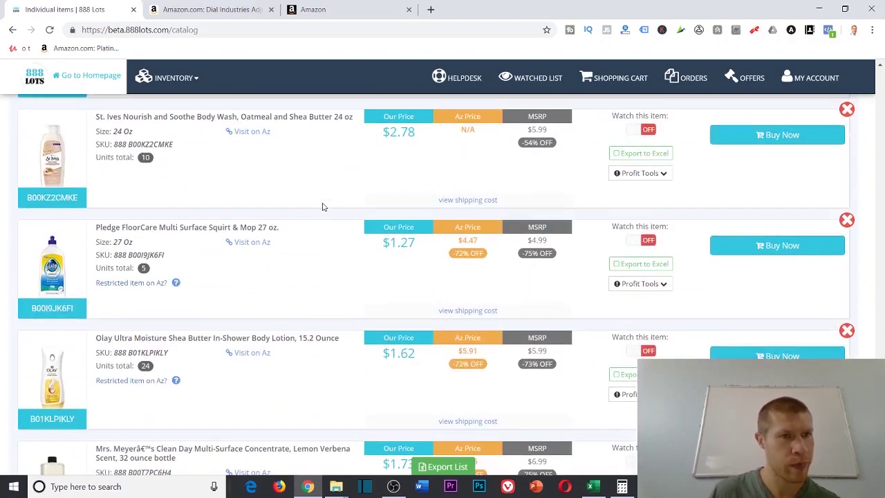
scroll(302, 200, down, 4)
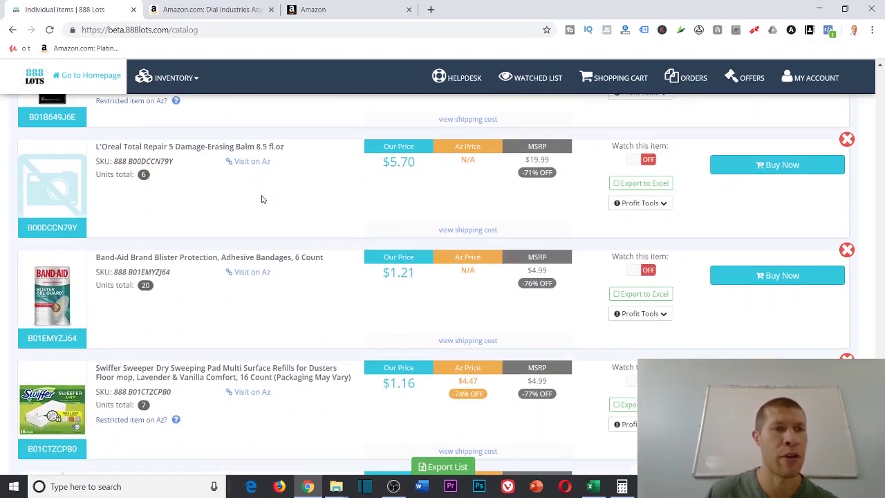
- Find the U by Kotex Security Ultra Thin Pads and compare their Amazon price with the 888 Lots price
scroll(260, 199, up, 3)
scroll(248, 207, up, 1)
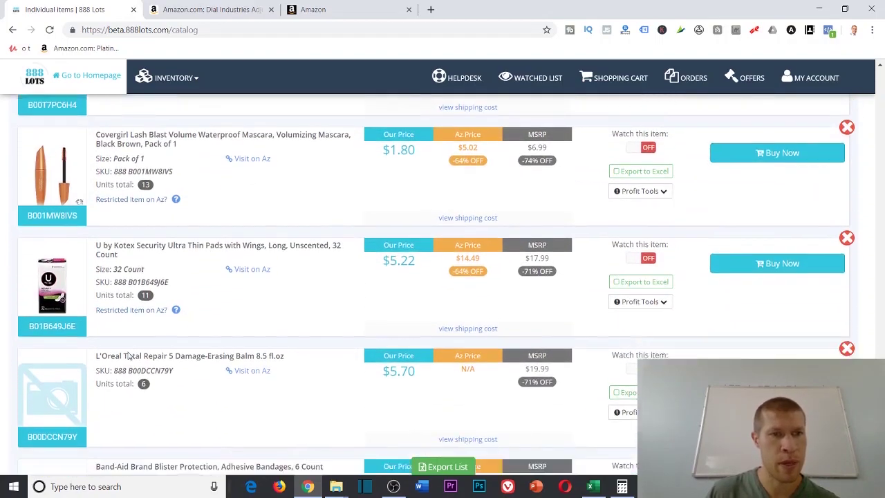
scroll(276, 206, down, 2)
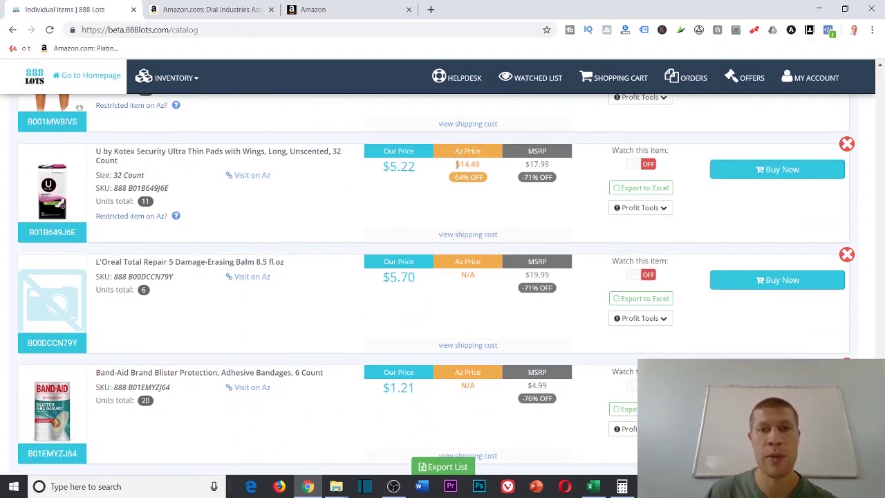
drag(456, 164, 487, 167)
click(485, 167)
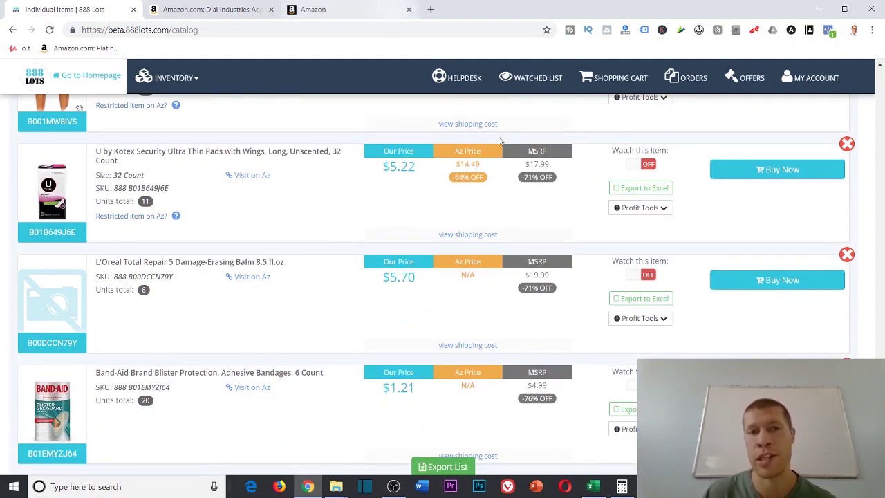
drag(485, 167, 376, 169)
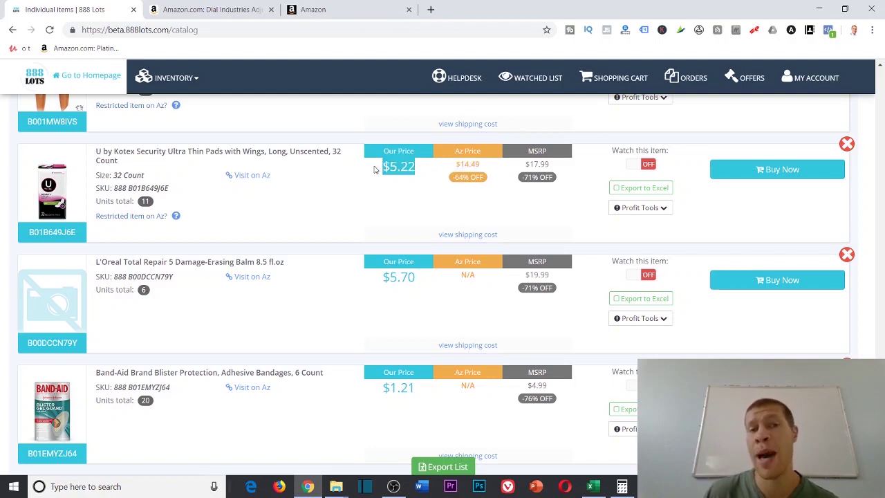
- Copy the pads' product code B01B649J6E from 888 Lots and search Amazon's catalog for it on Seller Central's Add a Product page
double_click(147, 186)
right_click(147, 187)
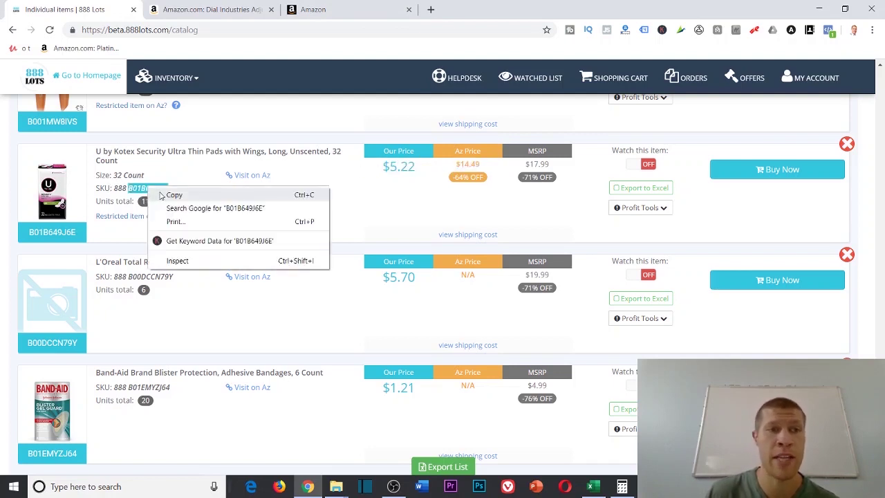
click(172, 194)
click(313, 9)
double_click(97, 153)
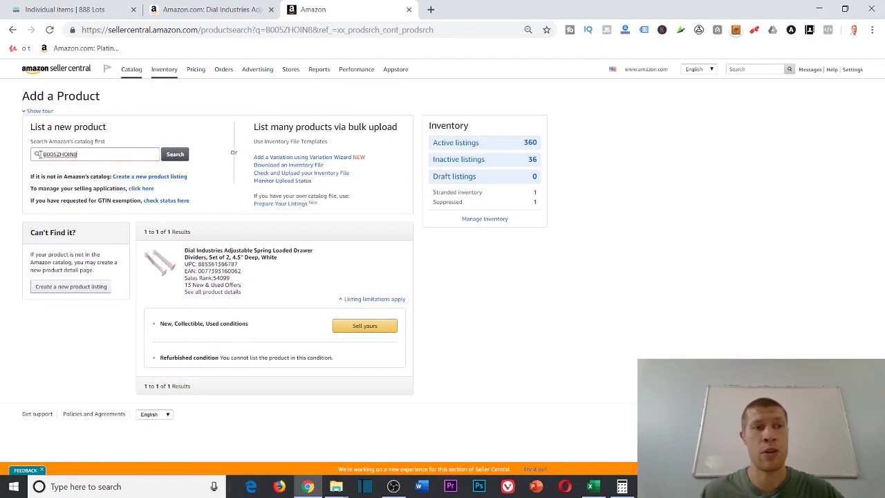
key(ctrl+v)
key(Return)
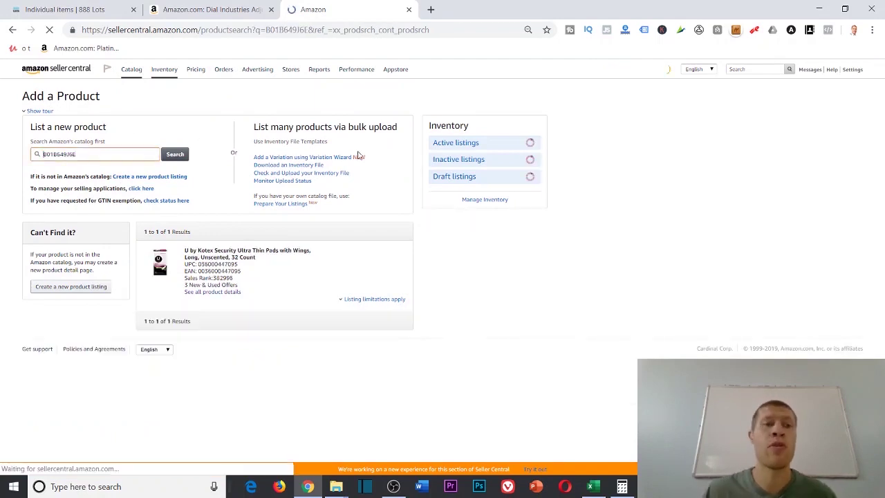
- Start an approval request from the pads' listing limitations and choose Reseller/Distributor as the business type to review the required documents
click(370, 302)
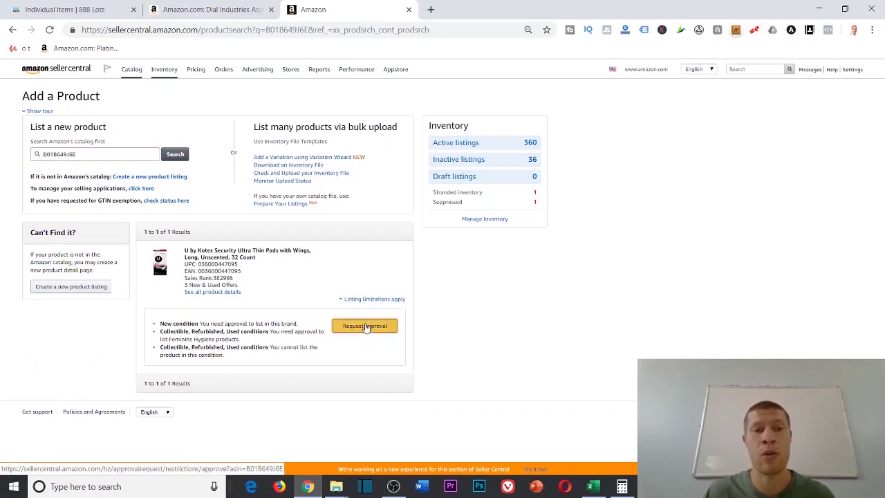
click(365, 326)
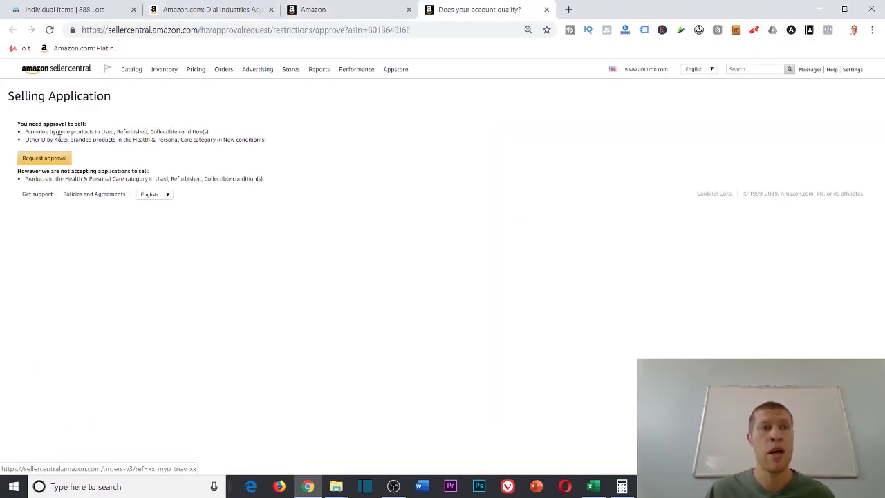
click(26, 159)
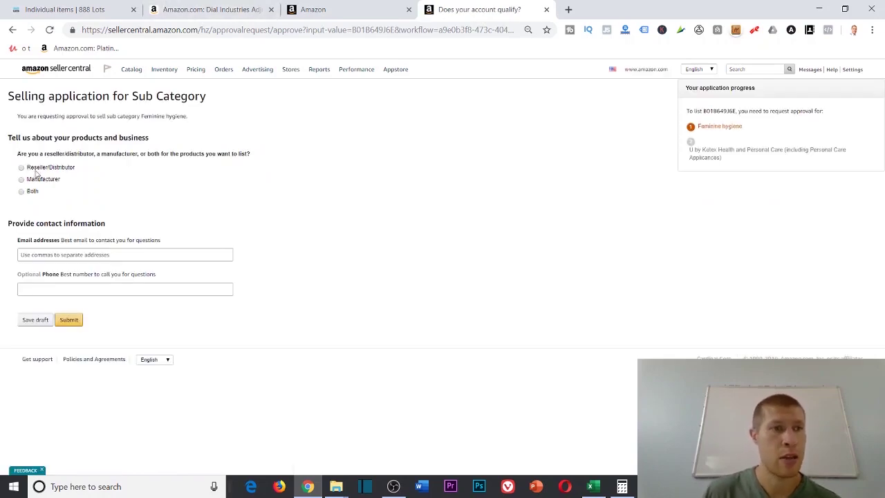
click(33, 168)
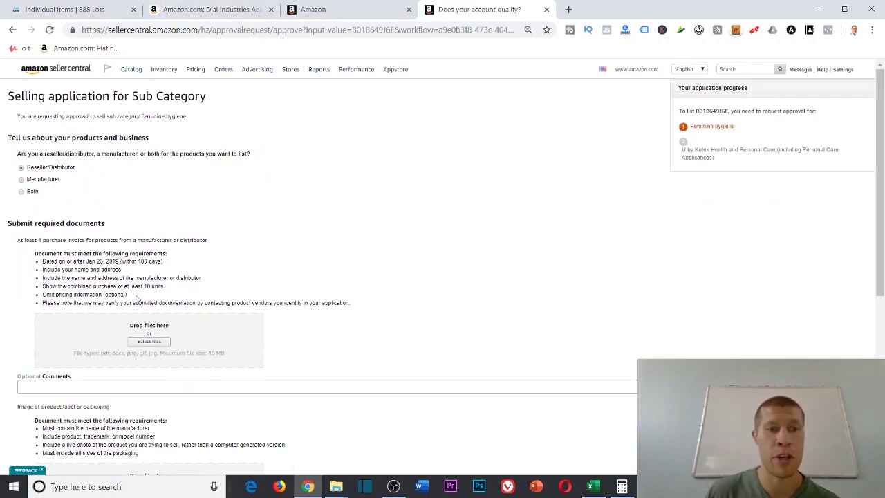
- Return to the 888 Lots catalog and check the total units available for the U by Kotex pads
click(210, 9)
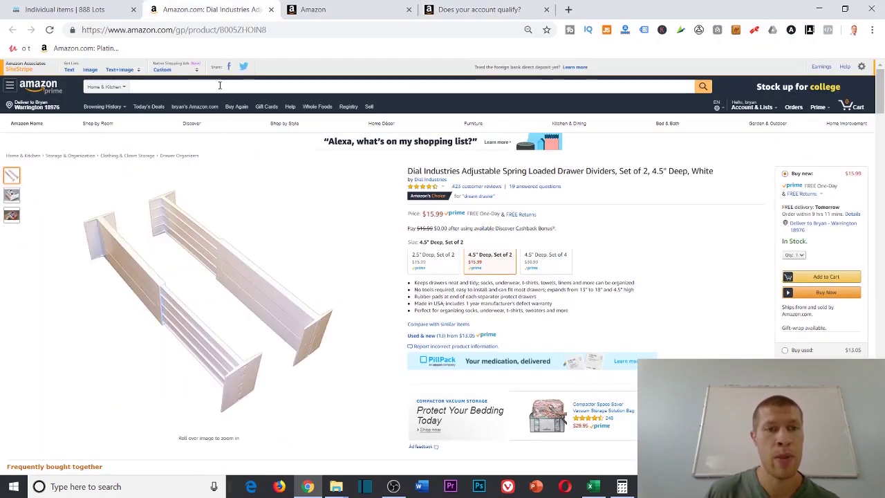
click(83, 9)
click(154, 205)
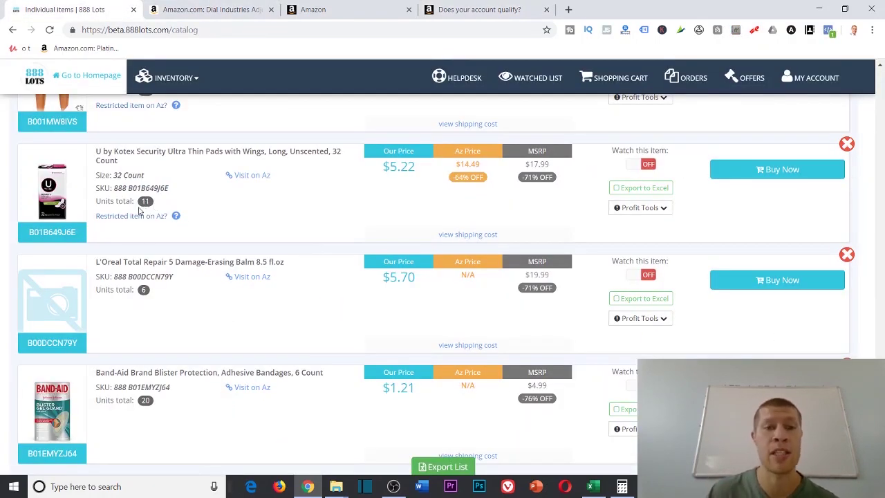
- Switch to Calculator and subtract the pads' 888 Lots price from their Amazon price, entering 14.49 minus 5.22
click(621, 485)
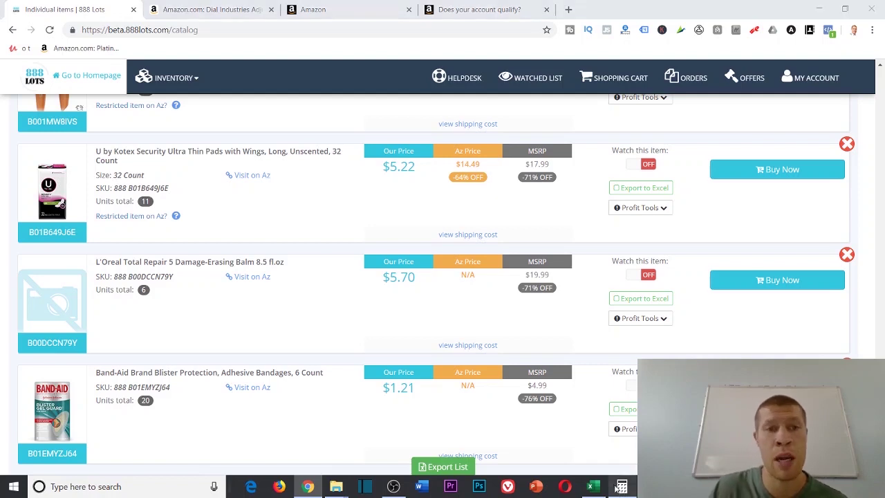
key(Escape)
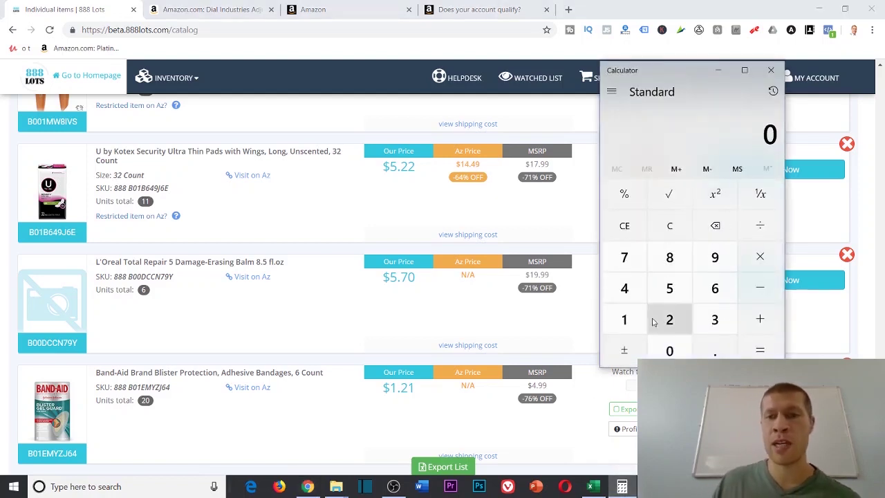
click(631, 327)
click(624, 289)
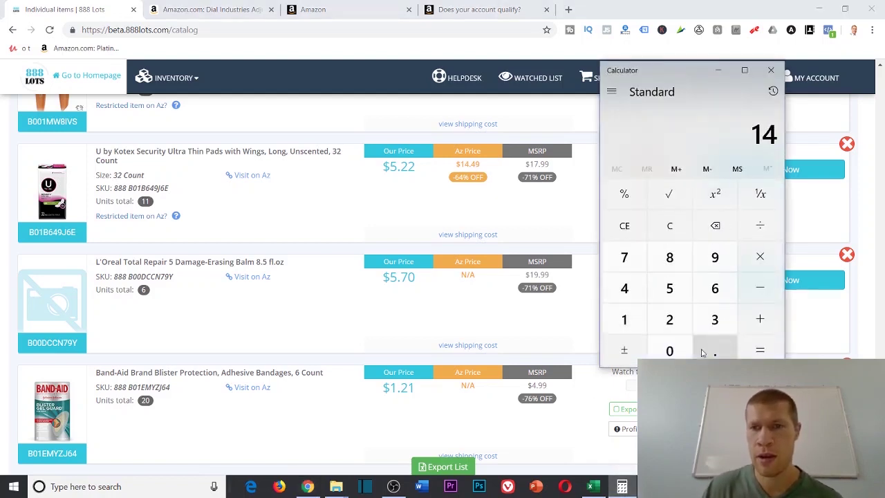
click(715, 350)
click(624, 288)
click(715, 257)
click(760, 287)
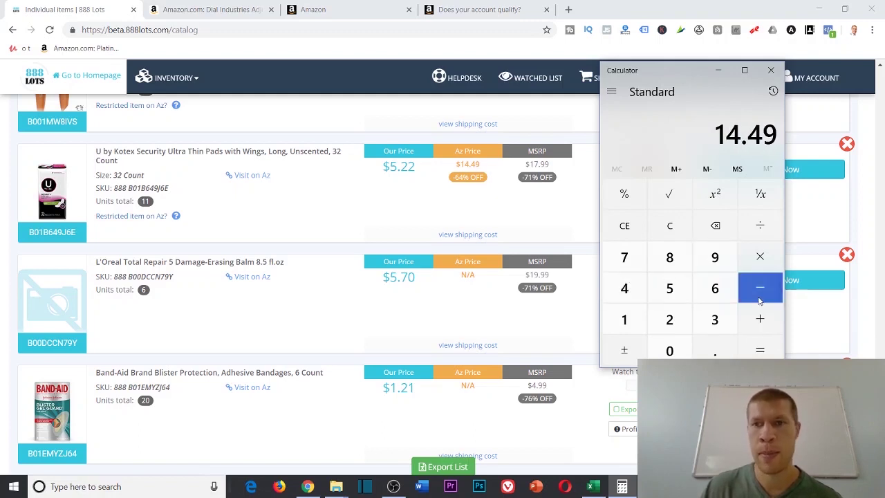
click(669, 289)
click(712, 351)
click(669, 319)
click(669, 319)
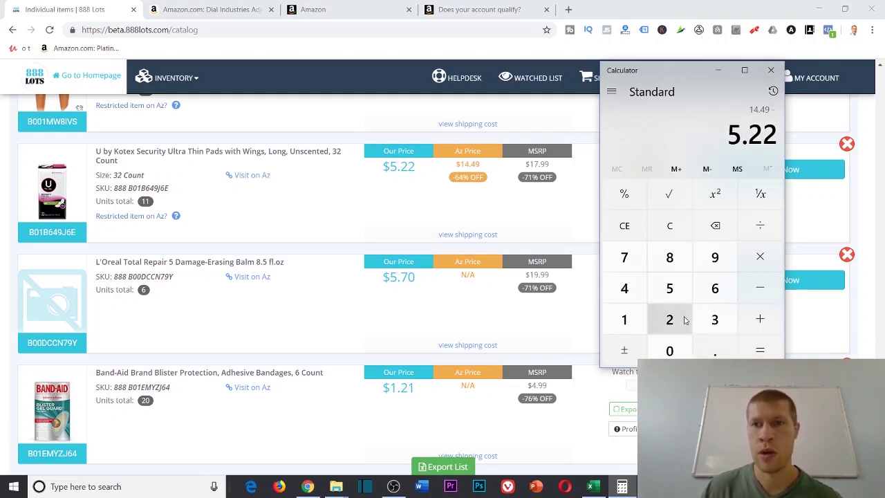
- Multiply the price difference by 11 available units to calculate the pads' total potential profit
click(759, 256)
click(624, 319)
click(625, 319)
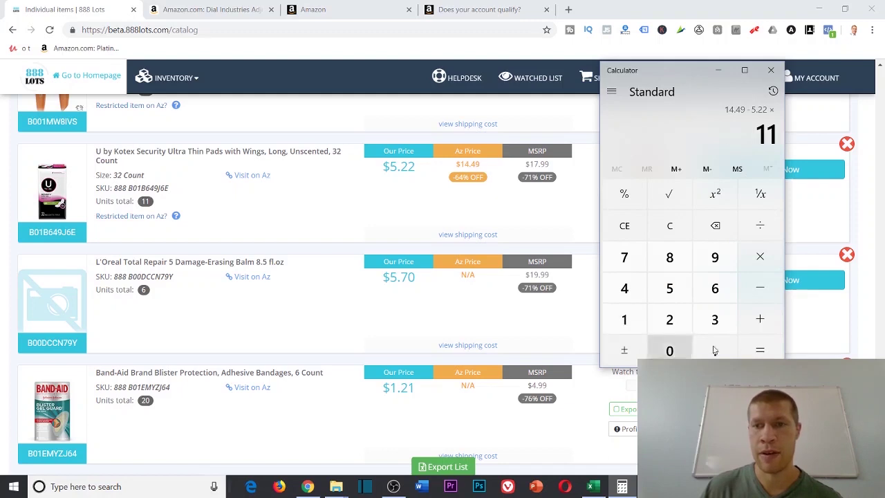
click(760, 350)
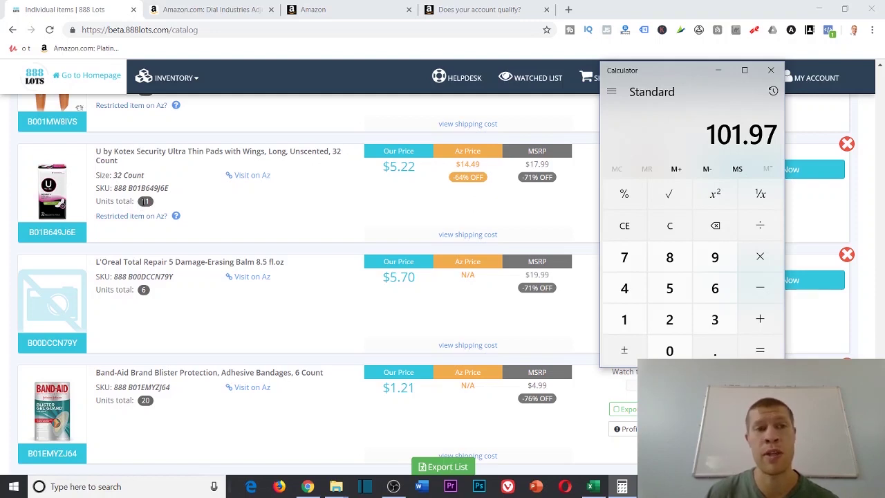
- Open the U by Kotex pads' Amazon page from the 888 Lots listing in a new tab and switch to it
right_click(238, 176)
key(Escape)
right_click(238, 181)
click(255, 185)
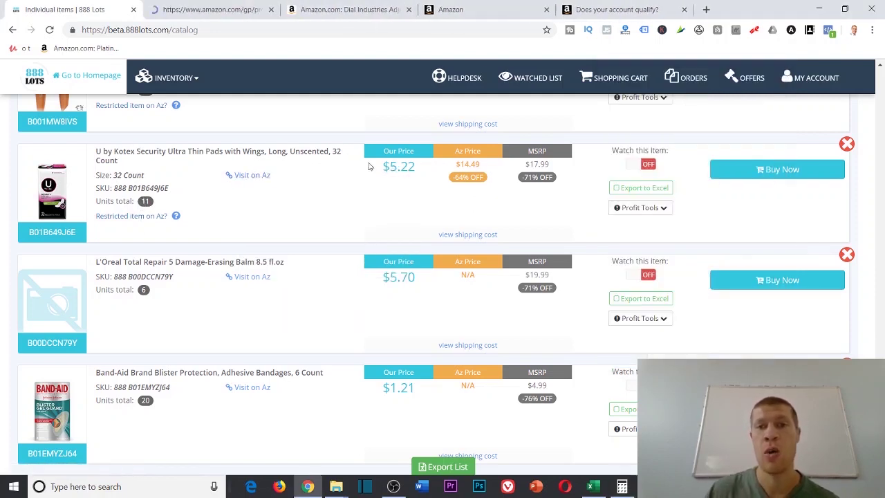
click(185, 6)
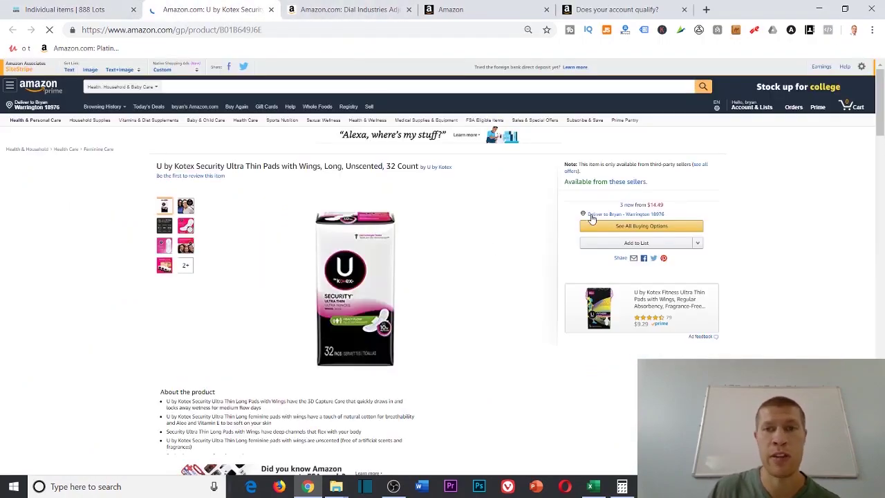
- Examine the pads' Best Sellers Rank in the product details and their monthly sales estimate in Jungle Scout
scroll(423, 288, down, 20)
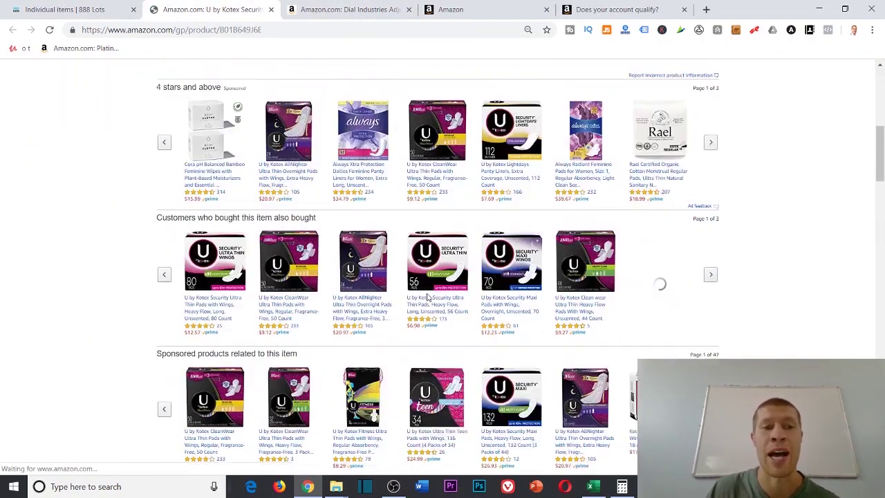
scroll(213, 306, down, 7)
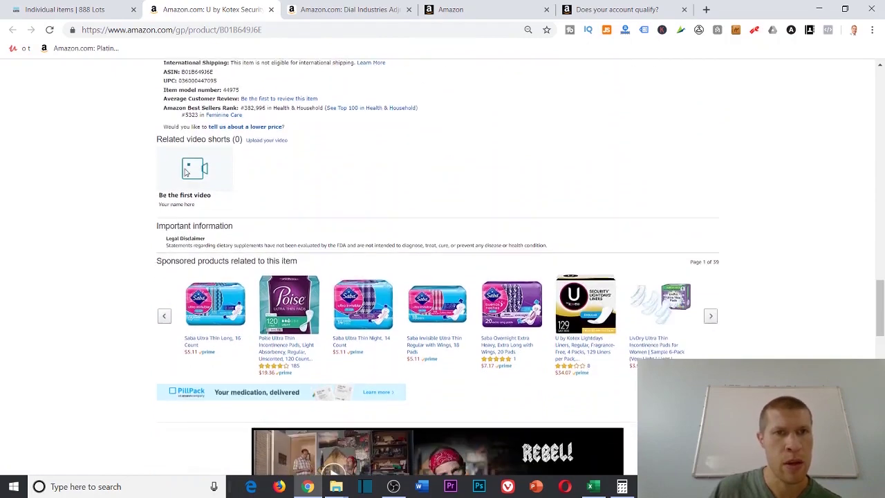
scroll(198, 165, up, 1)
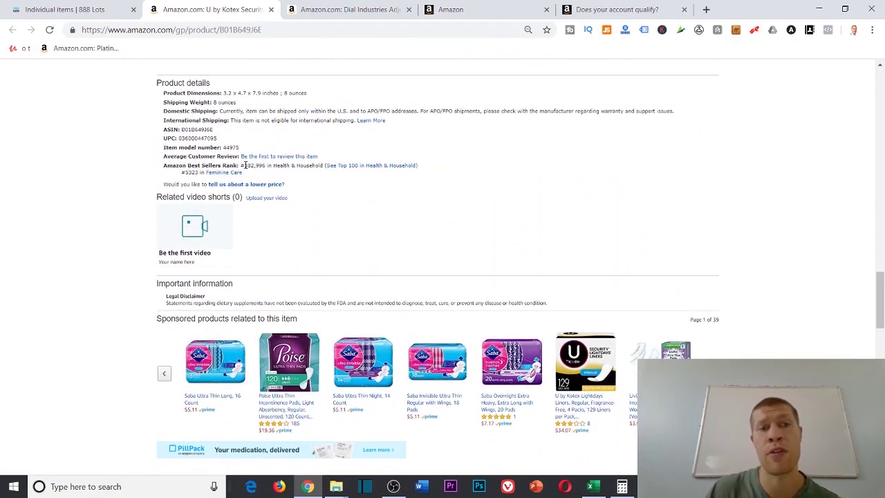
drag(245, 165, 269, 166)
click(456, 112)
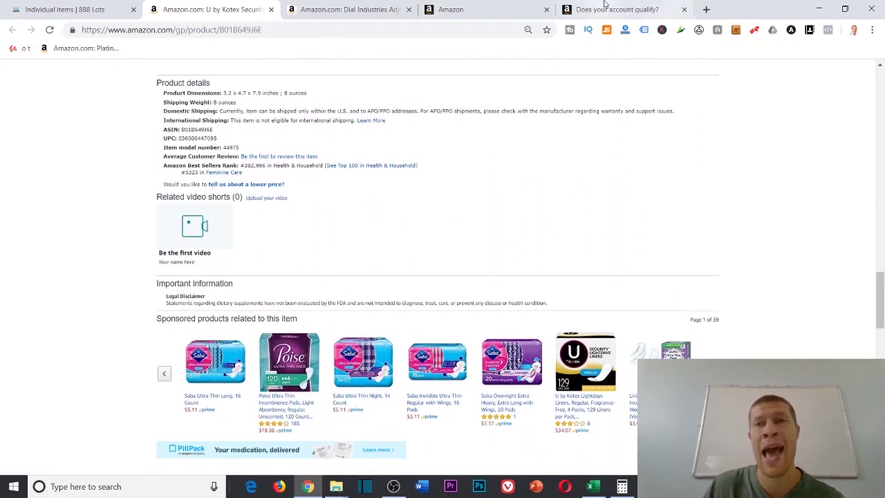
click(606, 32)
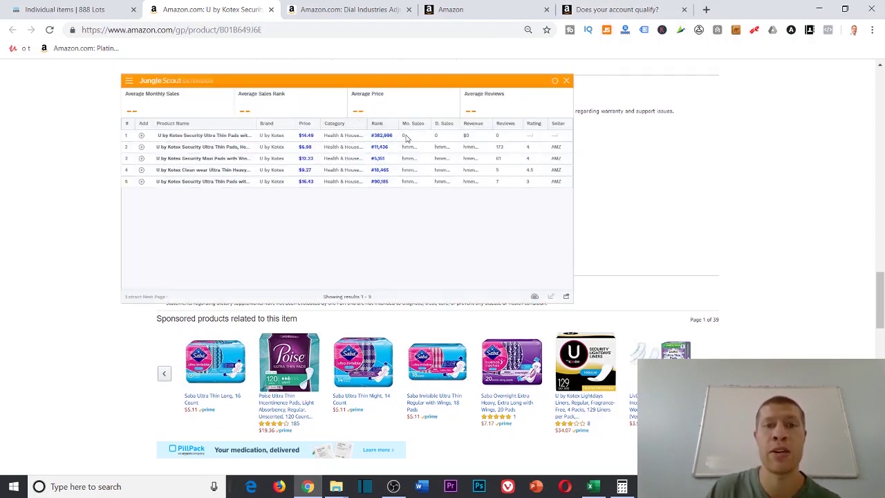
click(565, 81)
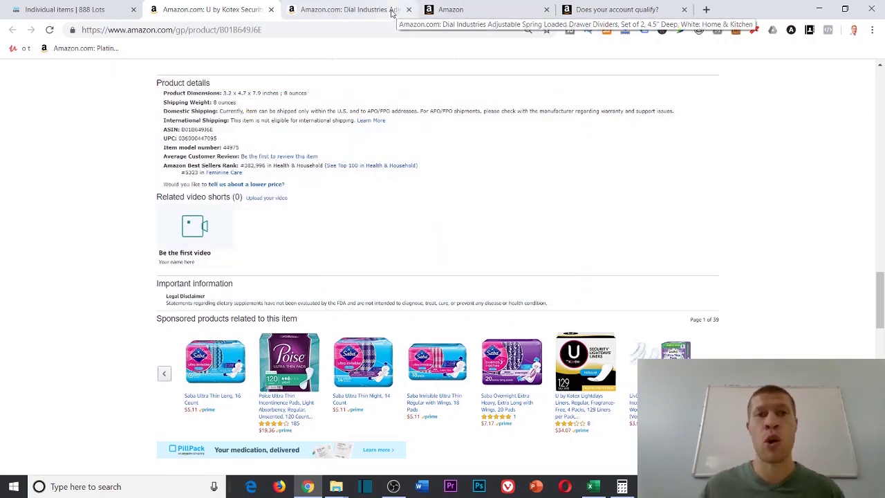
- Close the pads and Dial Industries product pages and the approval request page, and return to the 888 Lots catalog
click(391, 11)
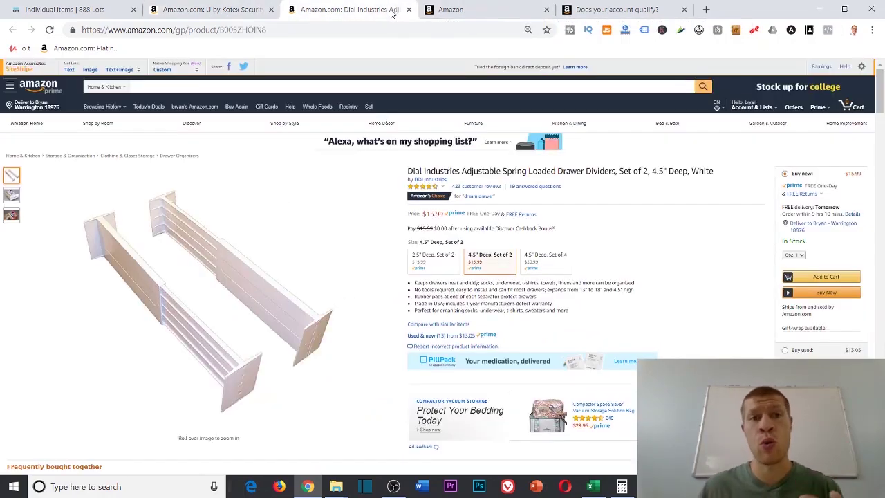
click(270, 9)
click(270, 10)
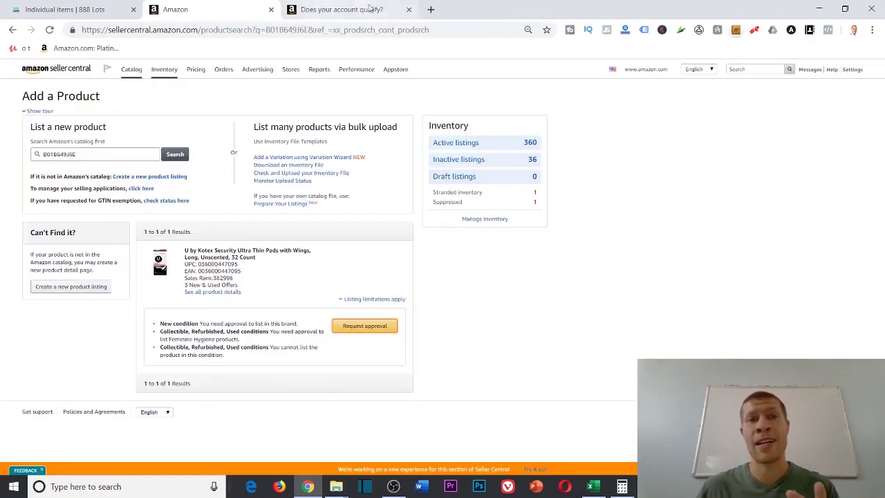
click(408, 9)
click(69, 9)
- Browse the 888 Lots catalog for another item to resell and examine the Depend for Men Underwear listing
mouse_move(173, 77)
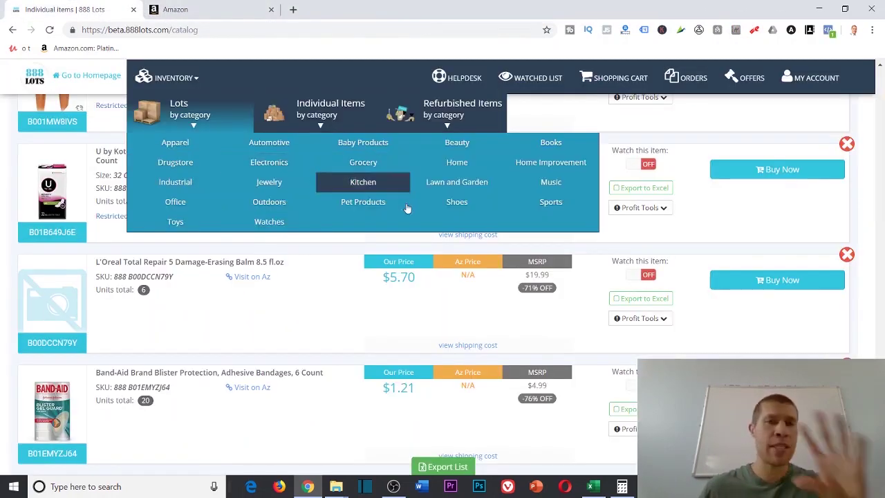
scroll(368, 246, down, 3)
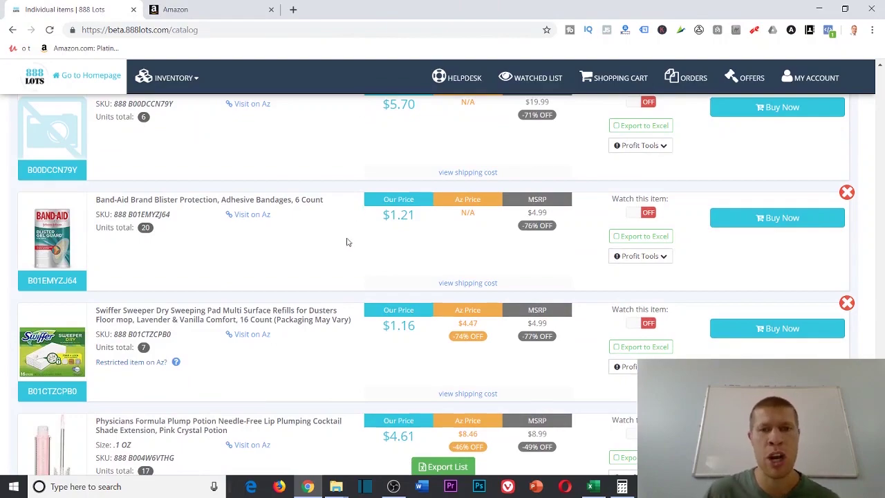
scroll(347, 242, down, 5)
scroll(347, 242, down, 5)
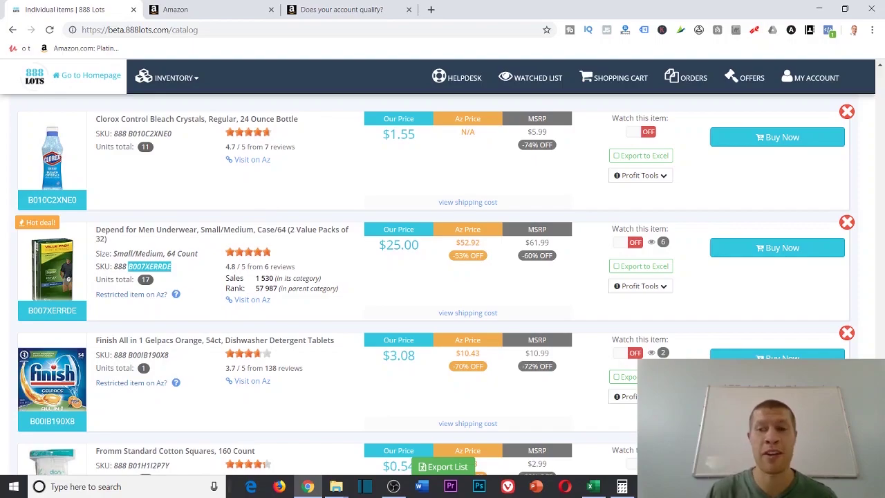
scroll(463, 251, up, 15)
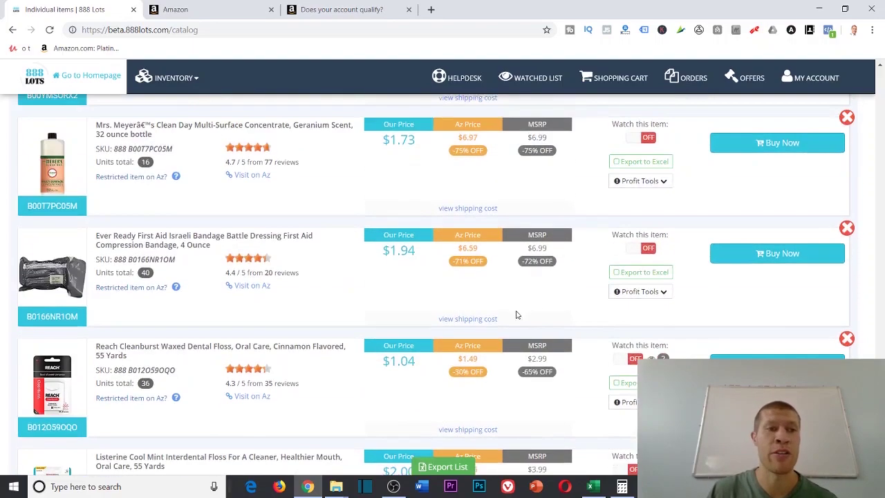
scroll(463, 251, up, 15)
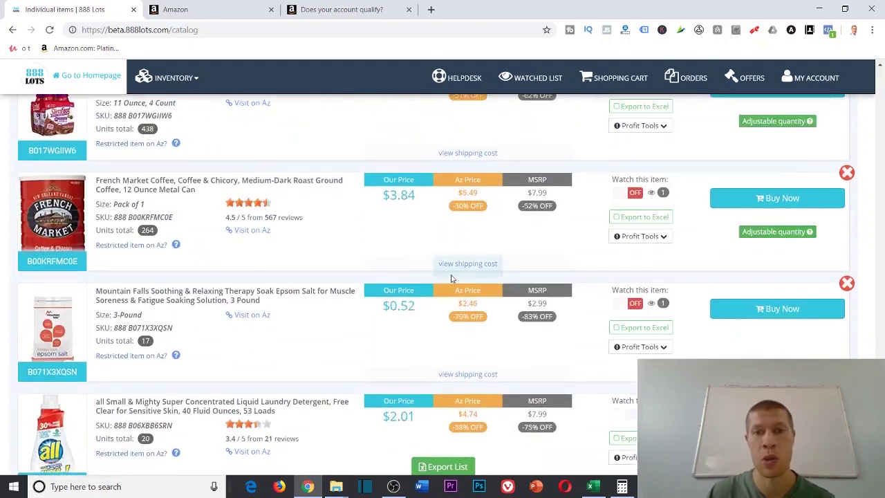
scroll(390, 308, down, 15)
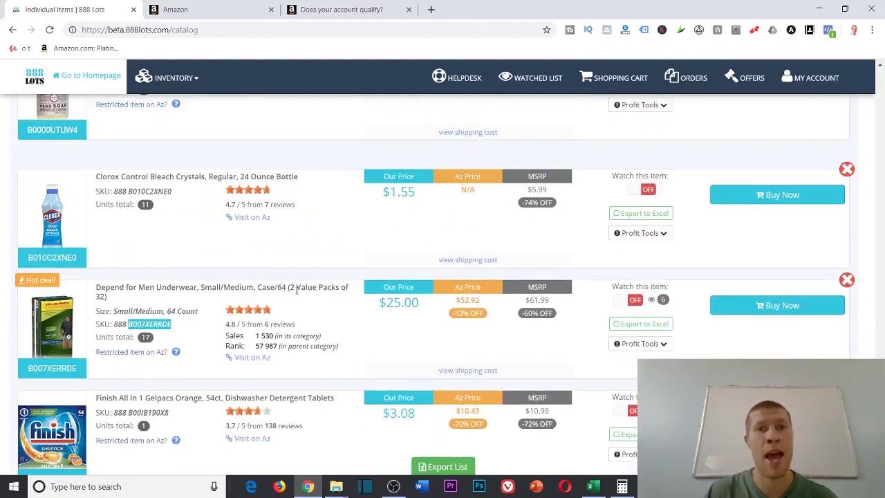
scroll(263, 315, up, 10)
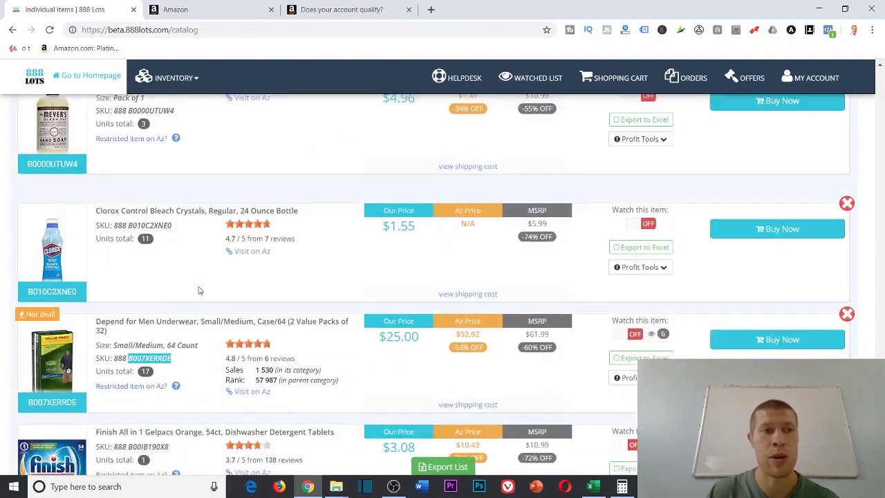
scroll(228, 305, down, 2)
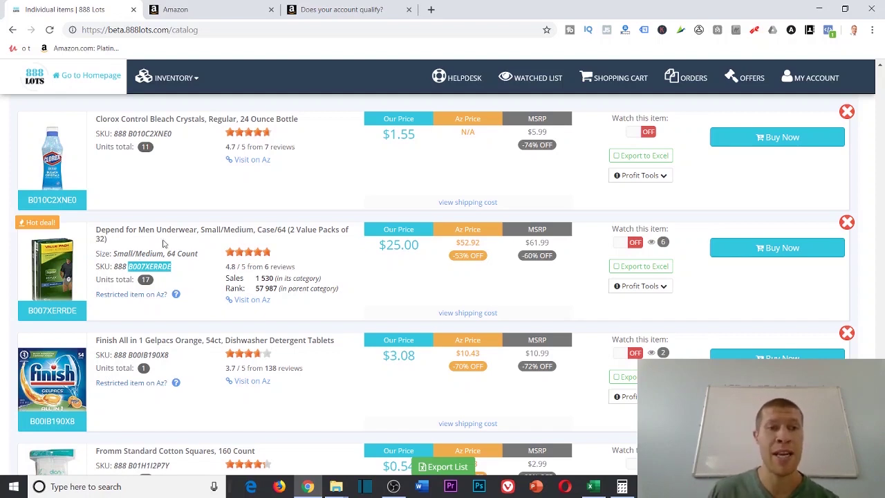
- Copy the Depend underwear's product code B007XERRDE, search Amazon's catalog for it on Seller Central and expand its listing limitations
right_click(143, 269)
click(158, 277)
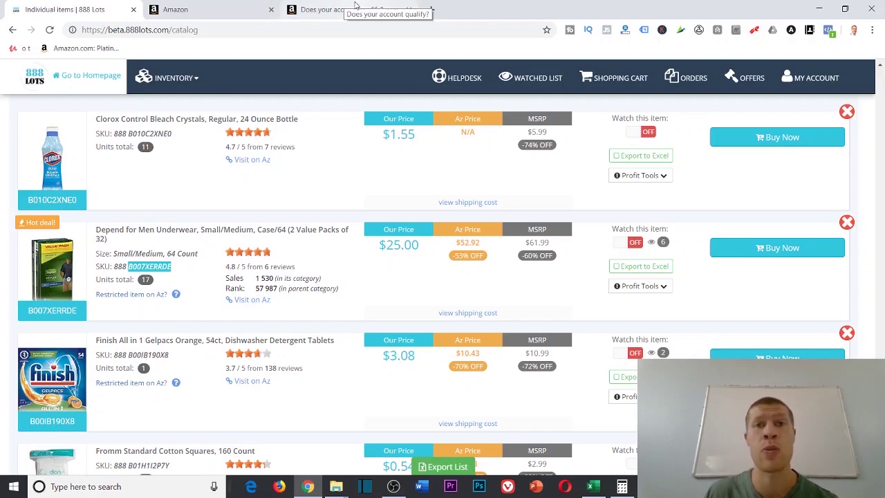
click(212, 8)
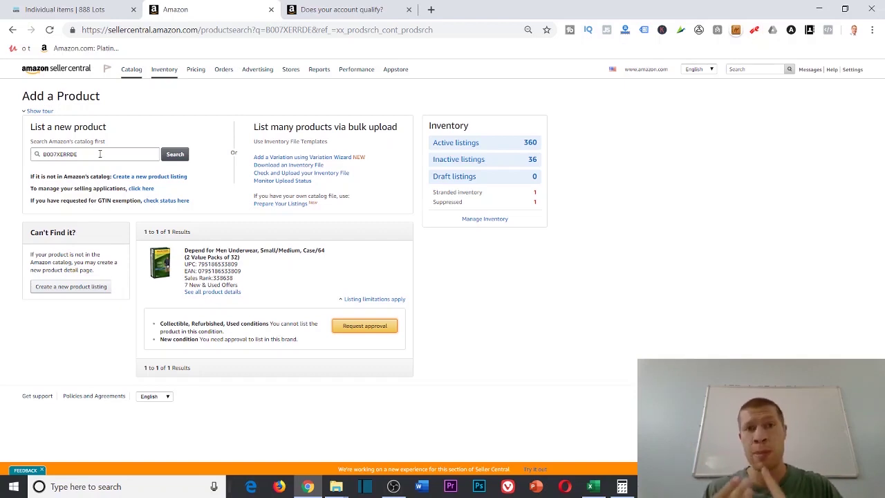
drag(100, 154, 43, 158)
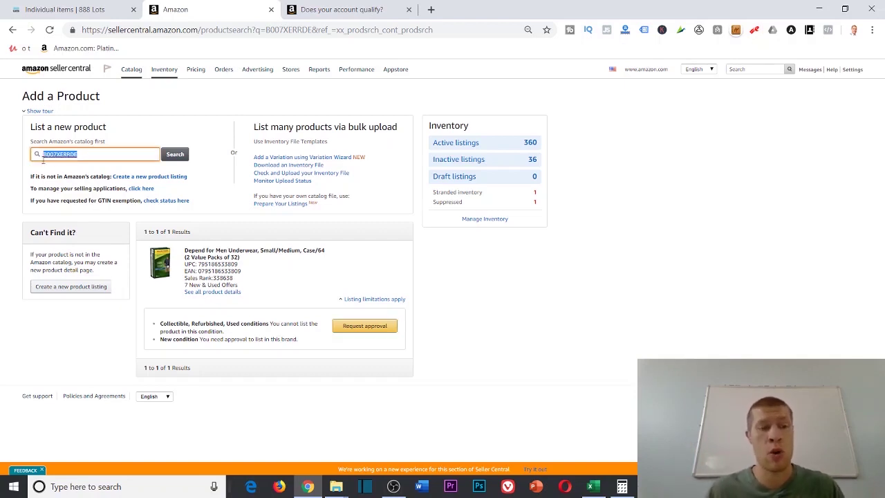
key(Right)
key(Return)
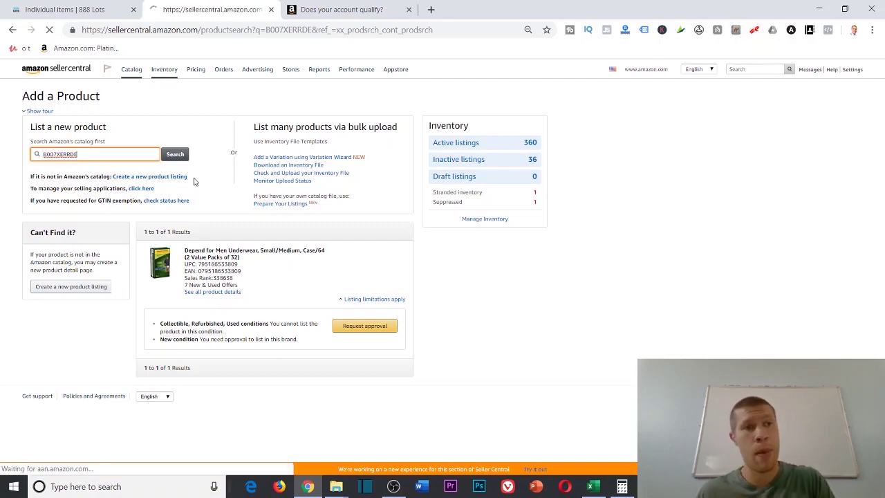
click(381, 300)
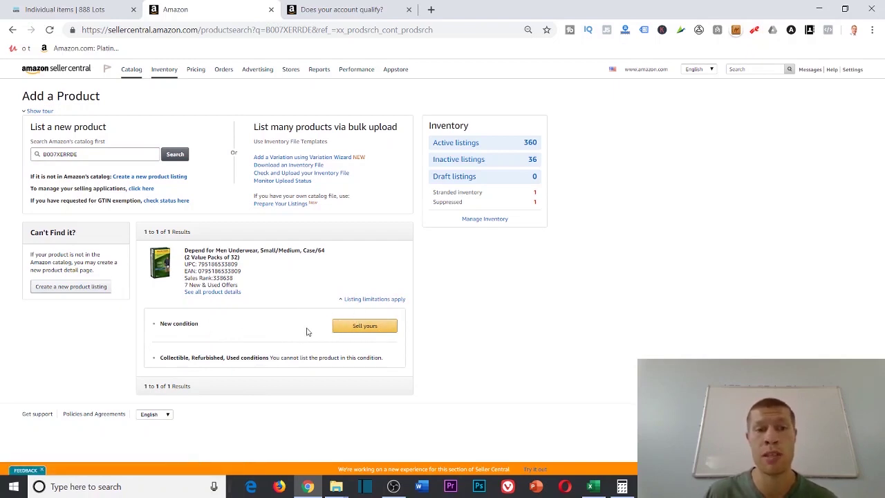
- Review the selling application page for the Depend brand, close it and return to the 888 Lots catalog
click(356, 14)
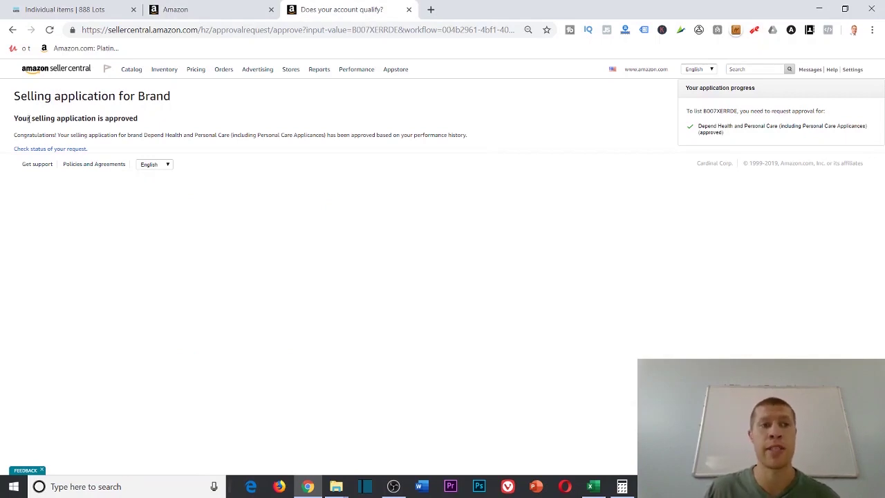
click(409, 10)
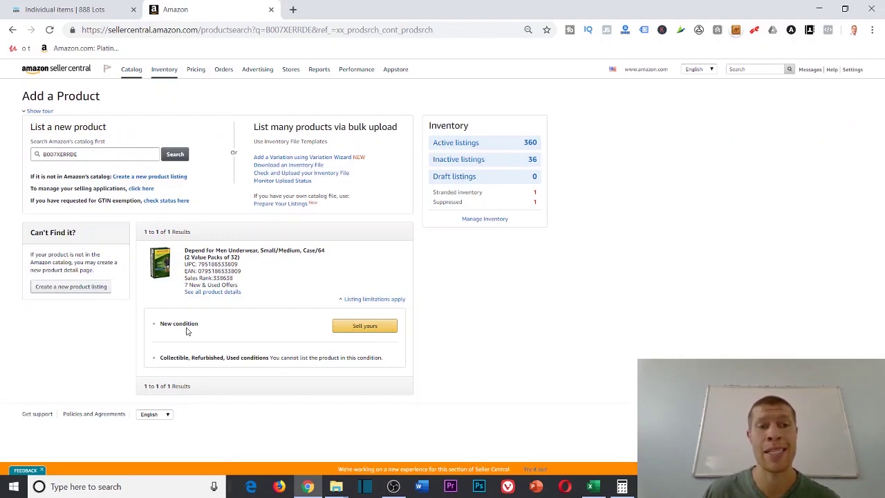
key(ctrl+Tab)
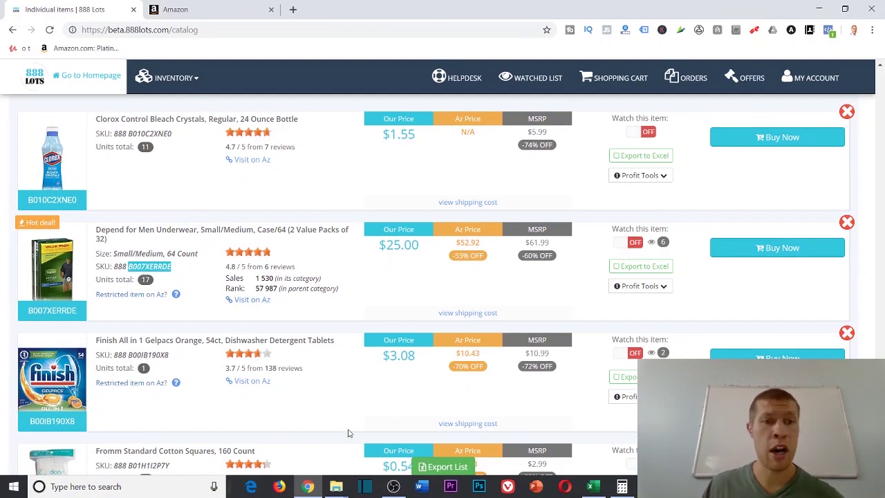
- In Calculator, subtract the $25 purchase cost and another $3 from the Depend underwear's $52.92 Amazon price
click(624, 488)
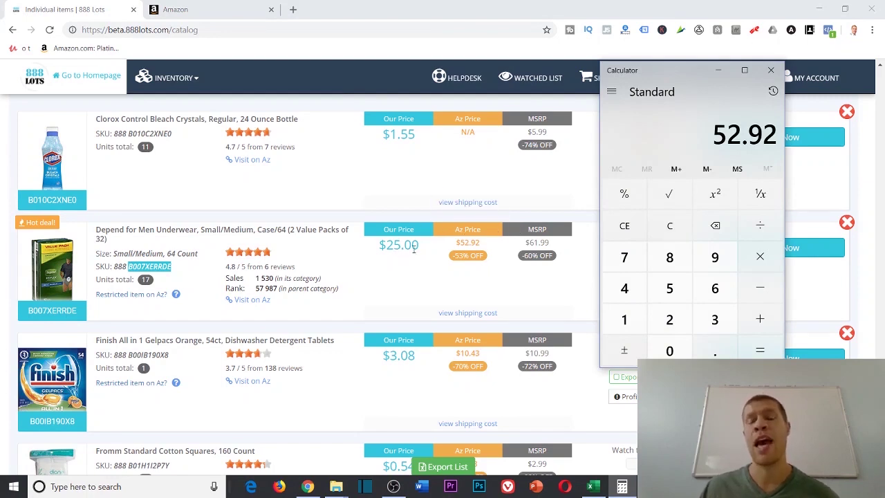
click(760, 287)
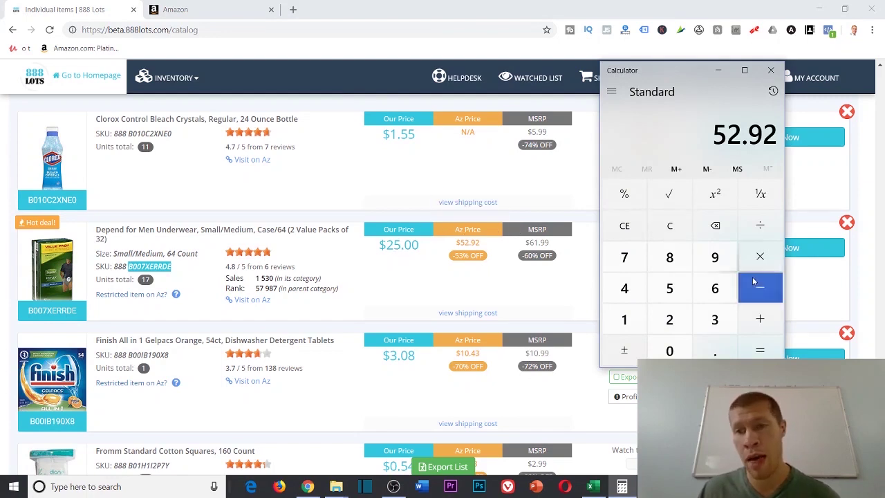
click(669, 316)
click(669, 288)
click(753, 346)
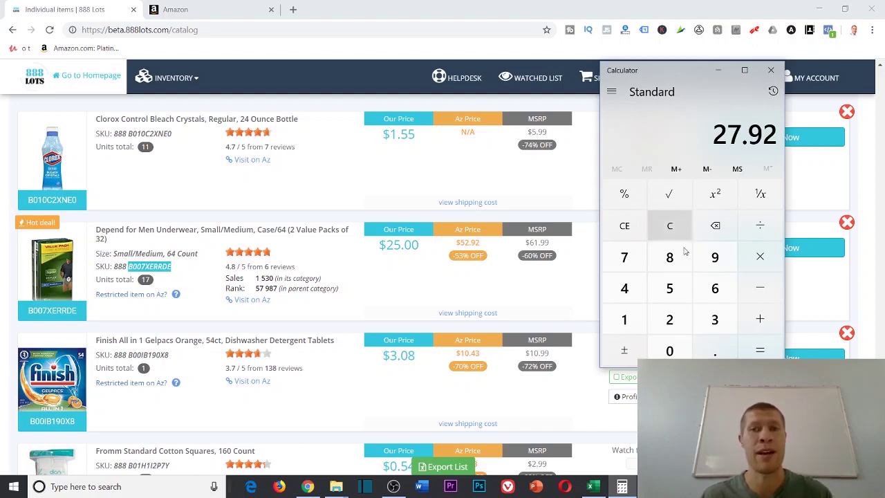
click(769, 289)
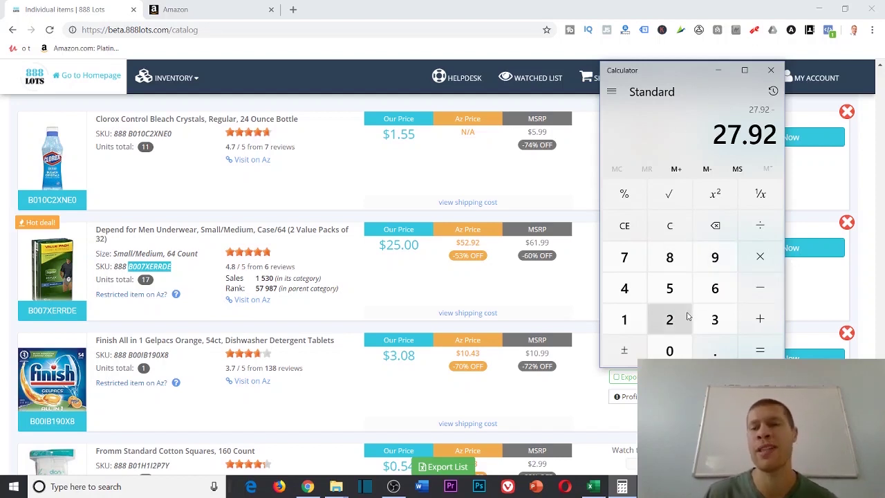
click(710, 328)
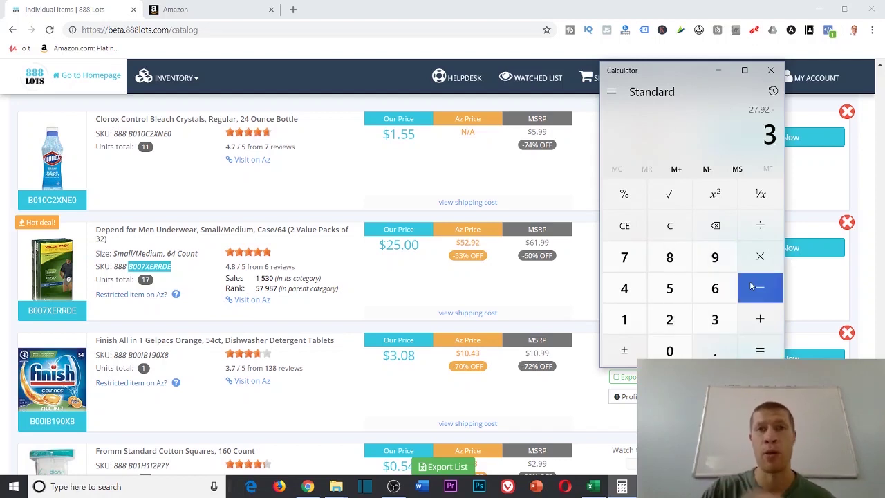
click(758, 350)
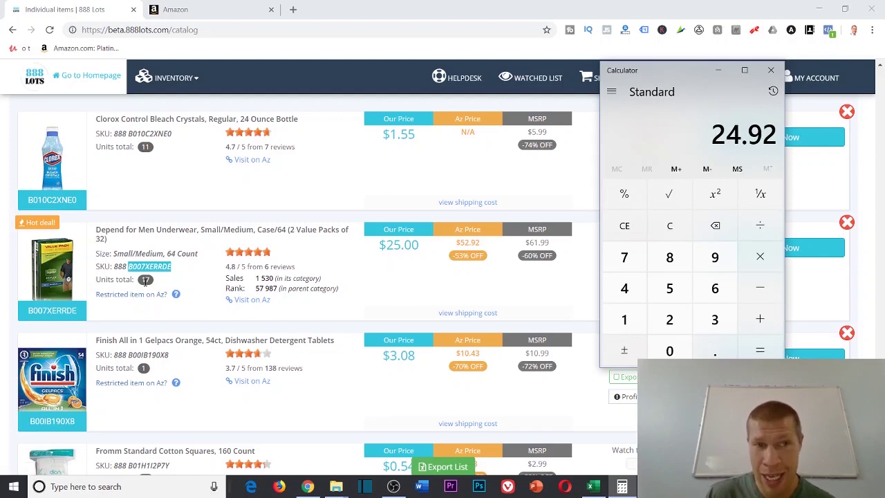
- Multiply the per-unit profit by the 17 available Depend units and return to the 888 Lots catalog
click(760, 256)
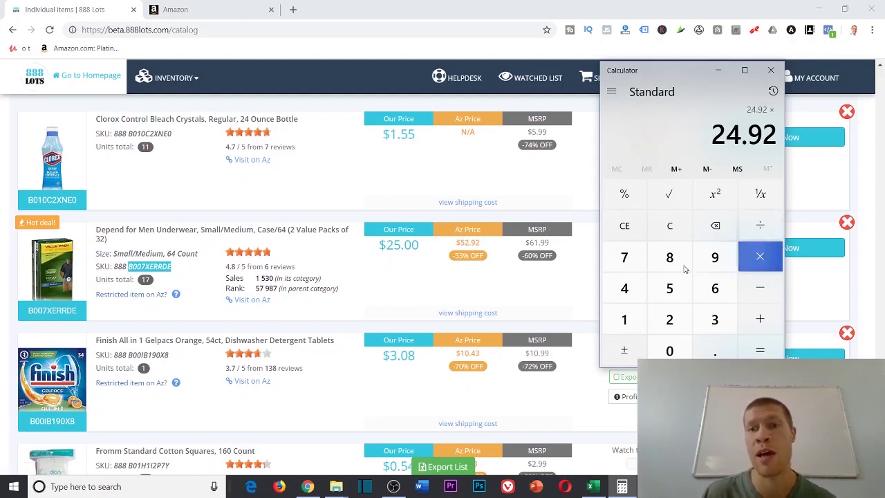
click(624, 318)
click(624, 259)
click(760, 350)
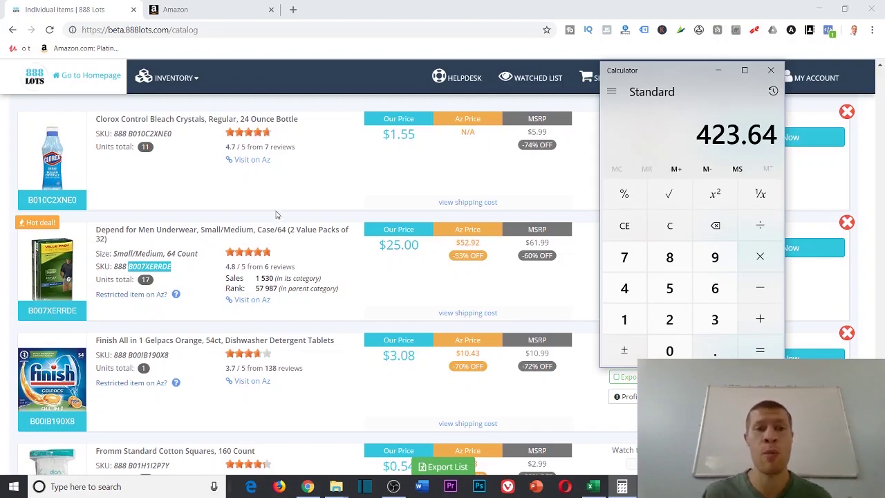
click(316, 200)
- Check the Amazon product page of the Swiffer WetJet Gain Scent floor cleaner refill, then close it
scroll(290, 255, down, 10)
scroll(298, 280, down, 4)
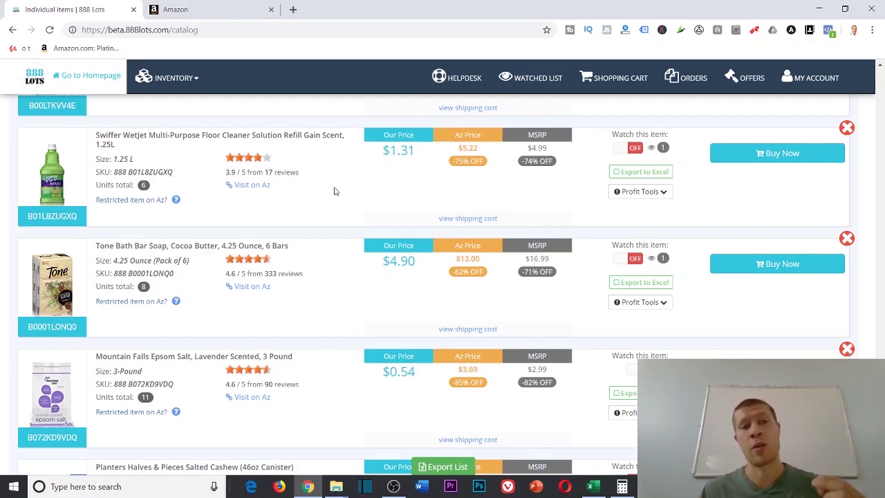
click(250, 184)
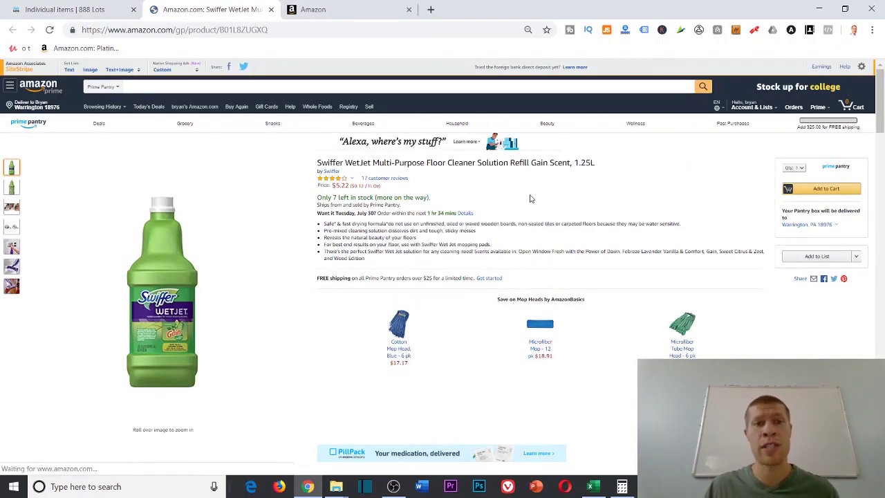
click(269, 9)
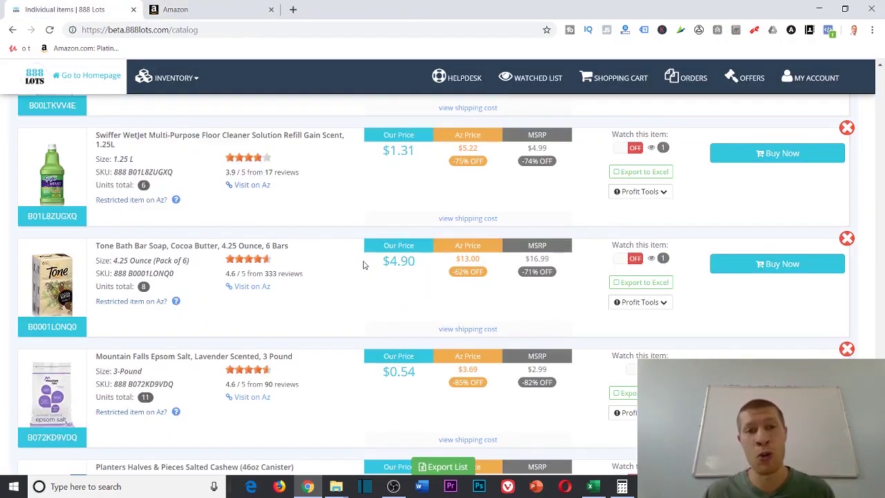
- Go back to the Depend for Men Underwear listing in the catalog and examine its available units and price
scroll(363, 264, up, 15)
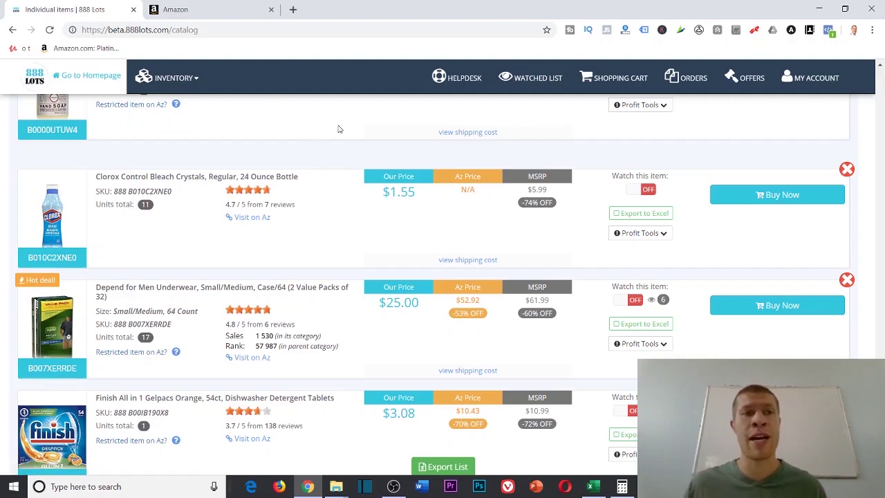
scroll(438, 112, up, 5)
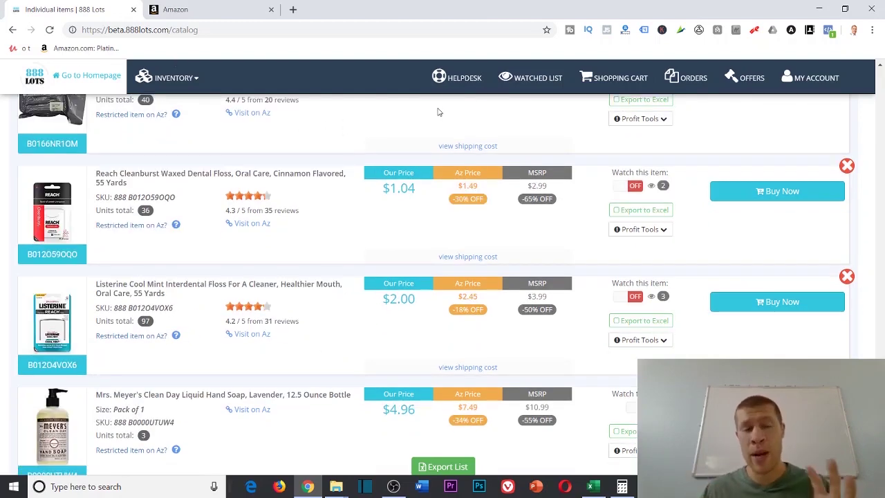
scroll(458, 128, down, 2)
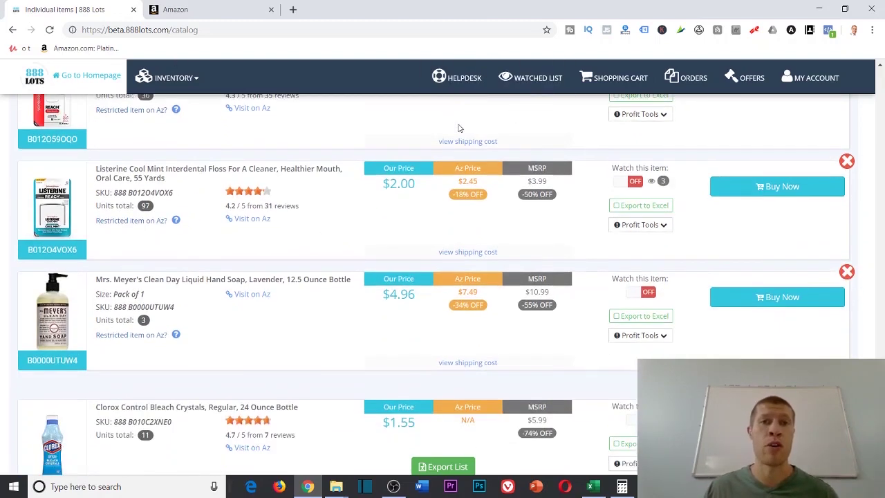
scroll(458, 128, down, 4)
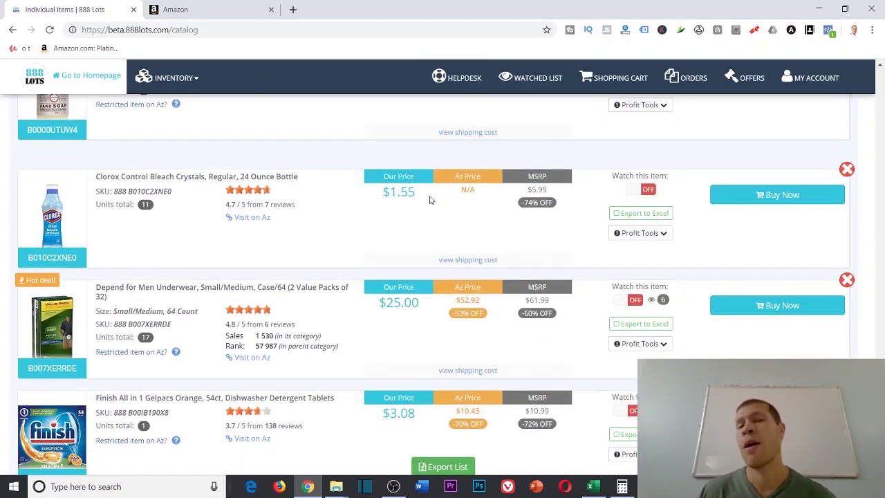
scroll(430, 200, down, 3)
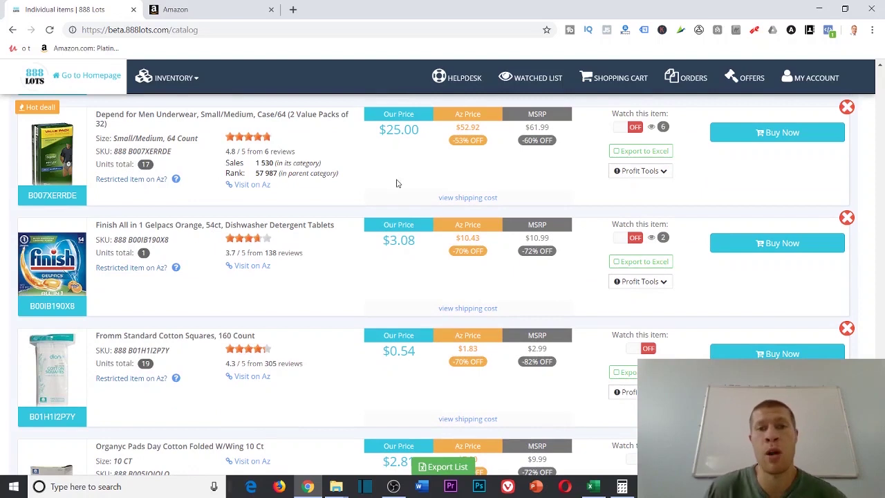
scroll(398, 189, up, 1)
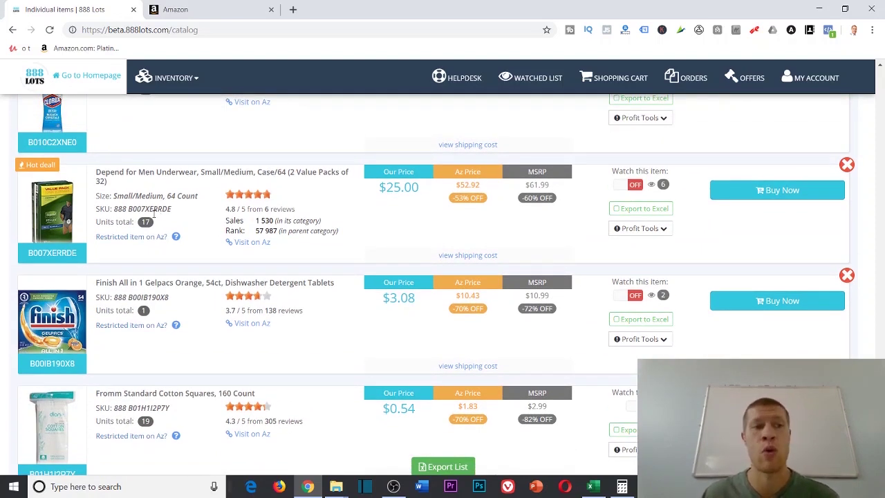
drag(142, 227, 149, 227)
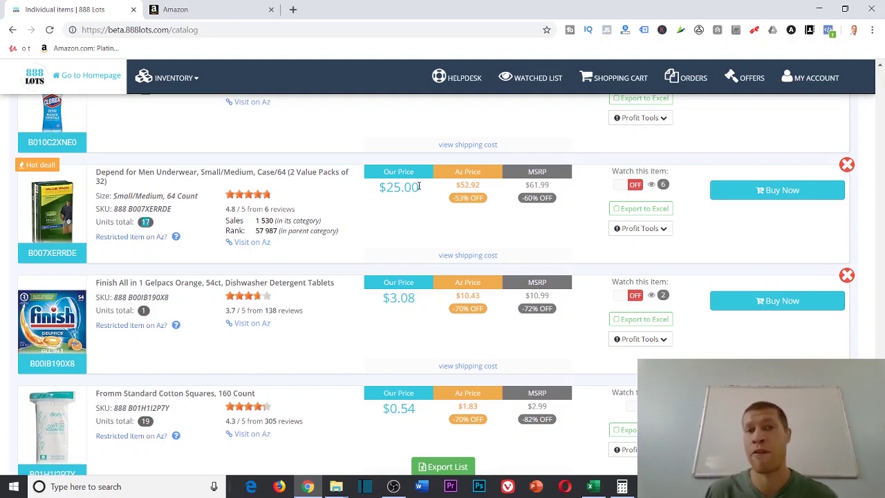
drag(418, 185, 375, 193)
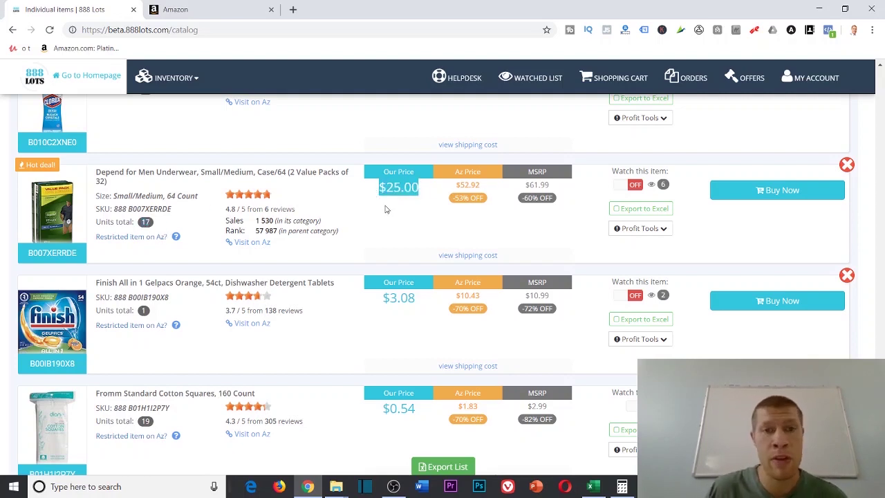
click(421, 193)
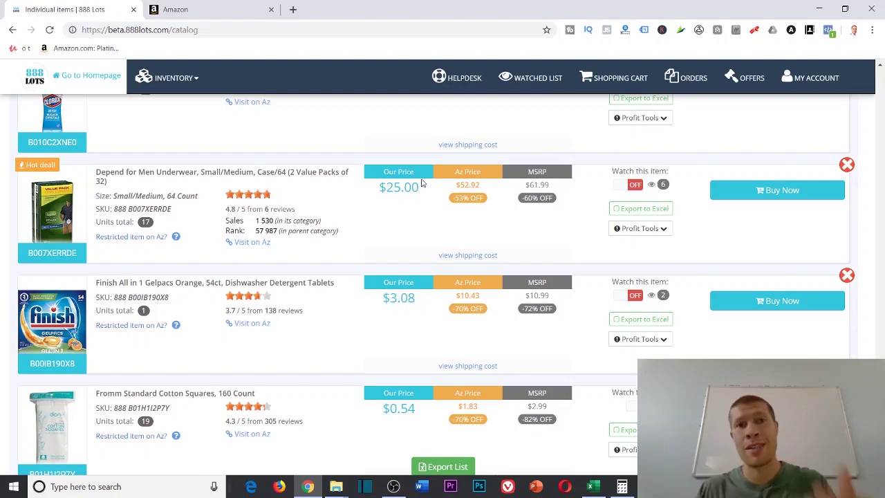
- Find the LEONARDO DA VINCI Self-Propelled Cart by Elenco in the catalog and copy its product code B003XMDMNY
scroll(413, 186, down, 15)
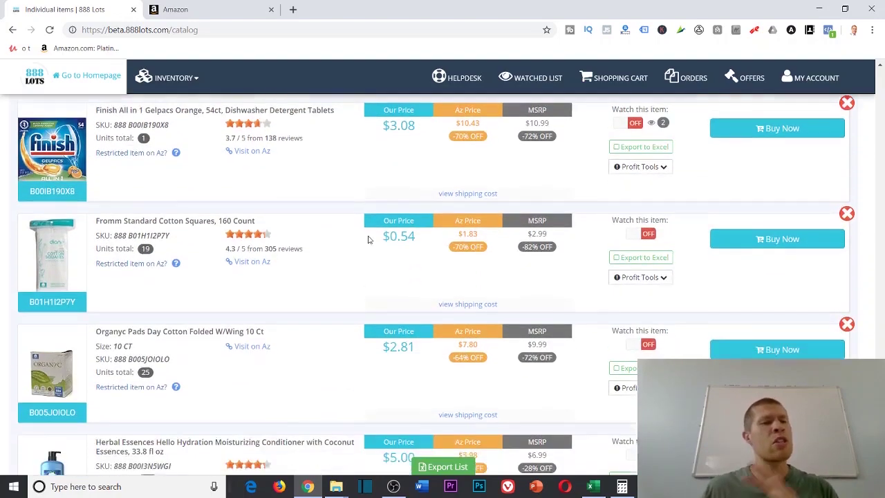
scroll(365, 269, down, 20)
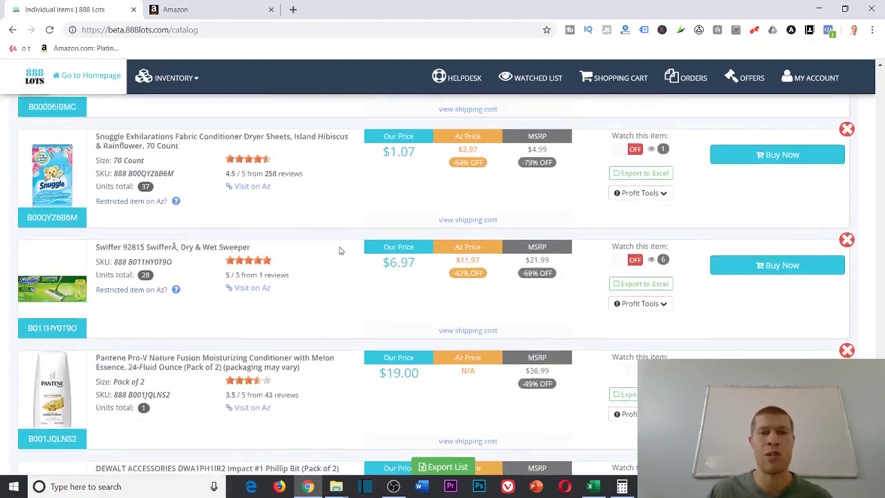
scroll(235, 232, up, 3)
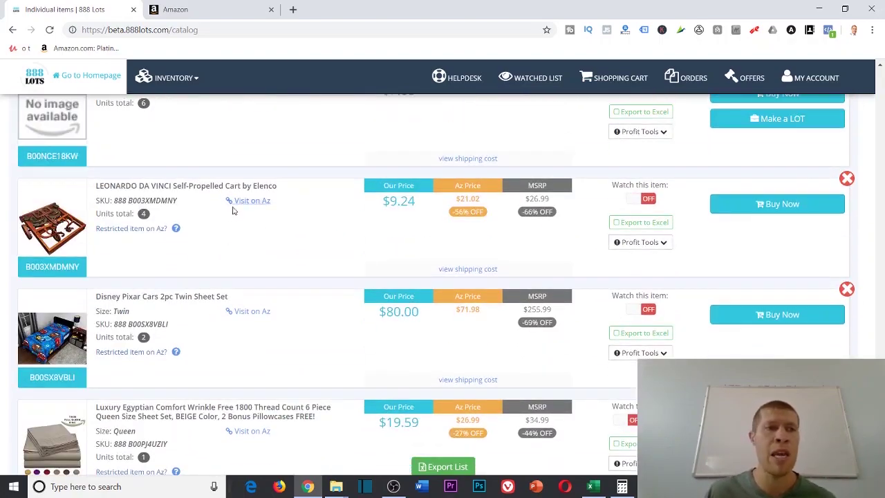
scroll(421, 320, down, 1)
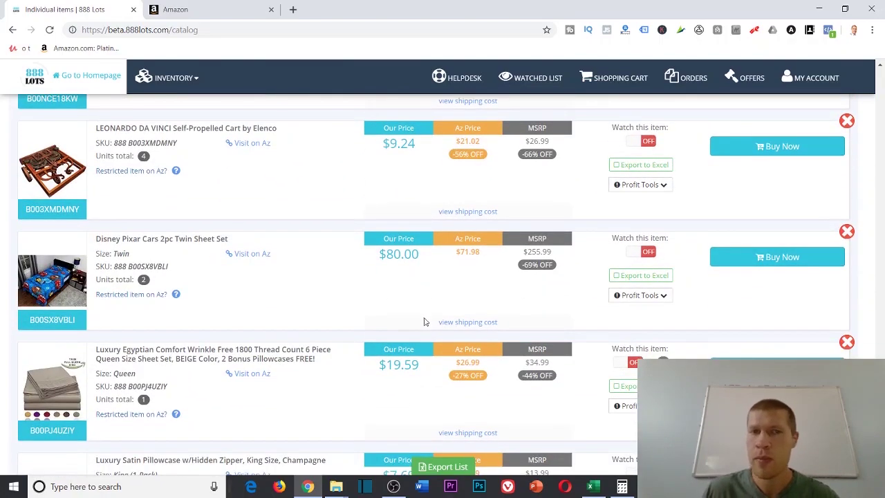
scroll(345, 277, up, 3)
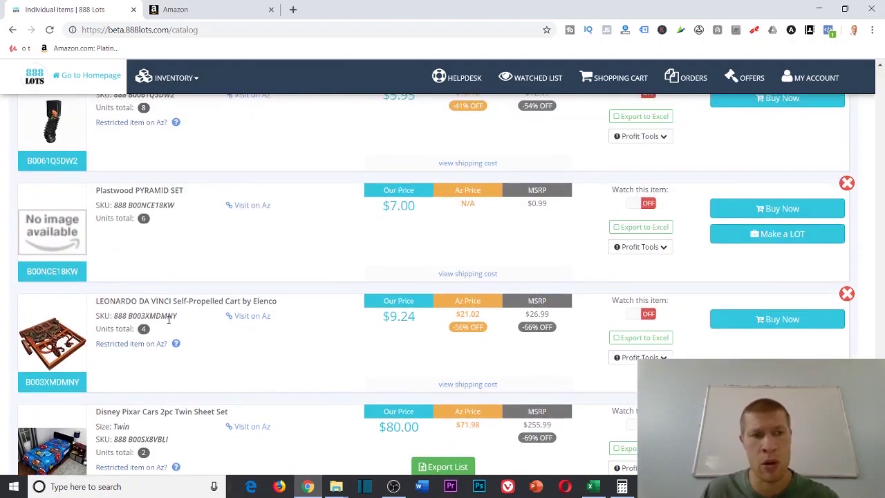
double_click(161, 315)
right_click(163, 315)
click(179, 323)
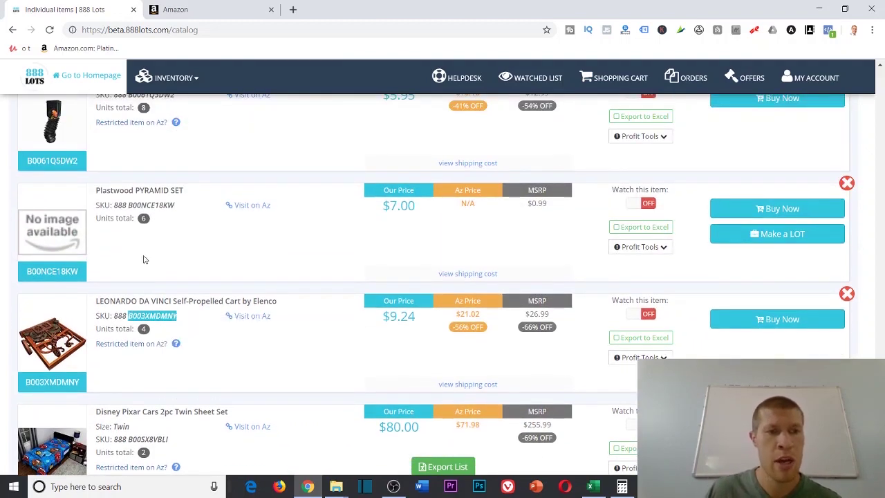
- Switch to Seller Central and search Amazon's catalog for product code B003XMDMNY
click(175, 9)
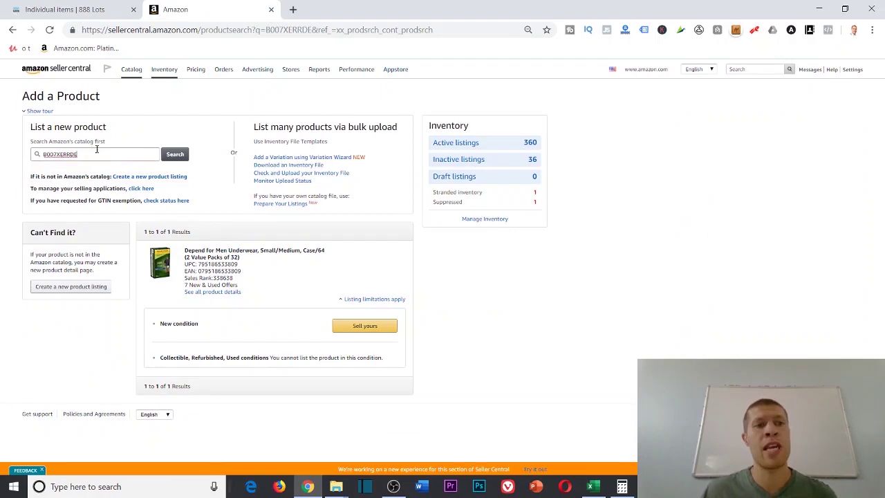
drag(78, 154, 38, 158)
key(ctrl+v)
click(175, 154)
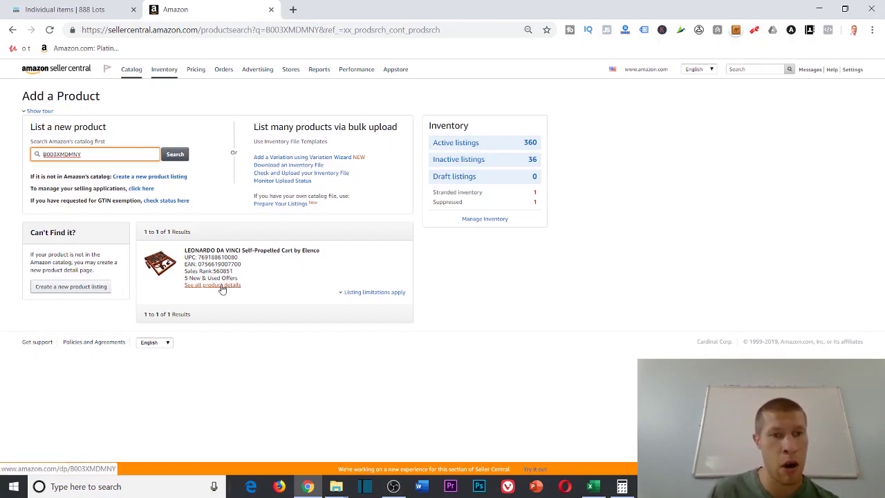
- Expand the Elenco cart's listing limitations and submit a request for approval to sell the brand
click(357, 293)
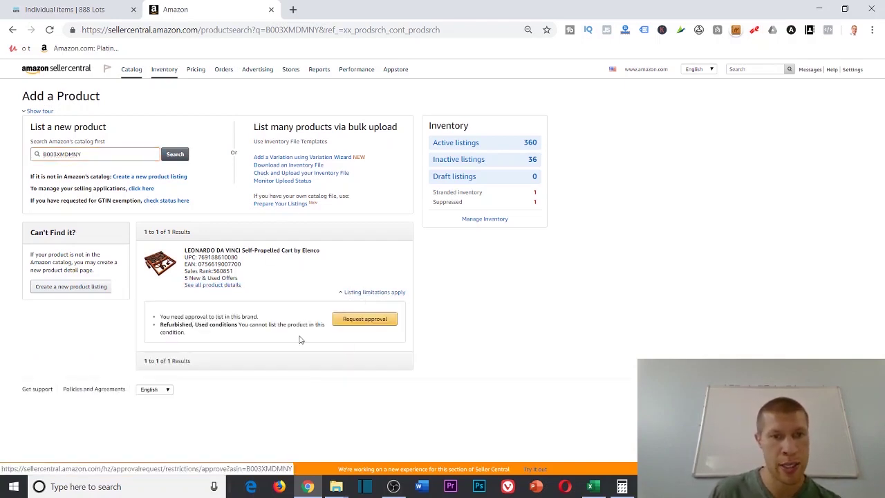
click(348, 324)
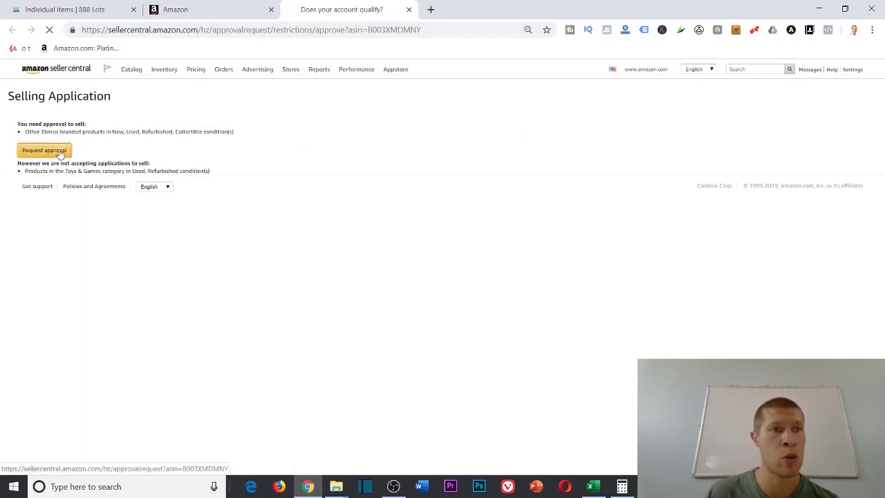
click(61, 154)
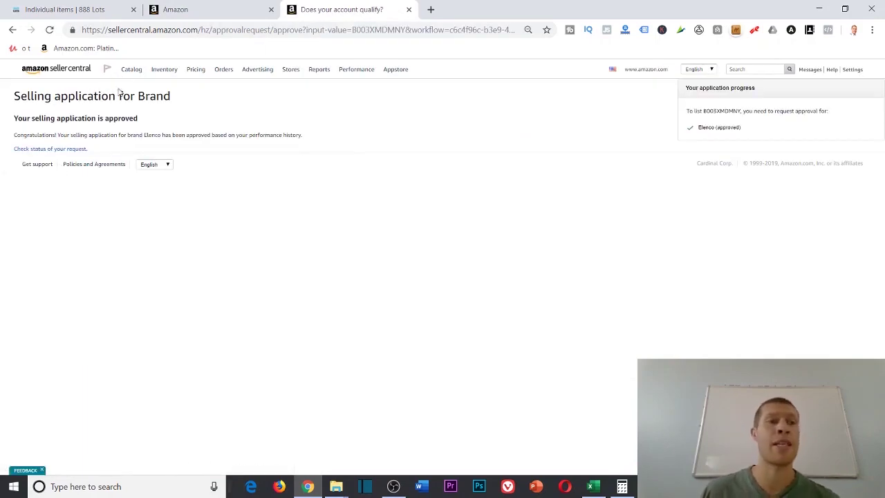
- Check the Elenco cart's sales rank in the Seller Central result and compare it with the cart's 888 Lots listing
click(174, 10)
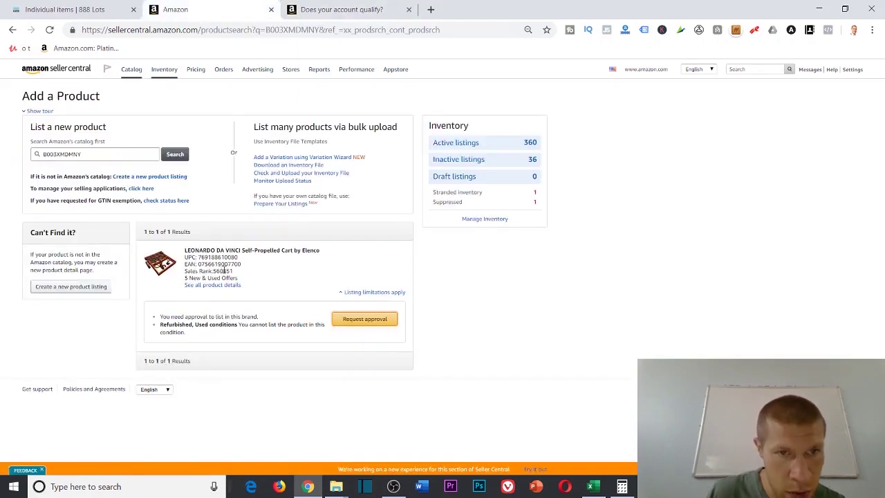
drag(225, 272, 235, 271)
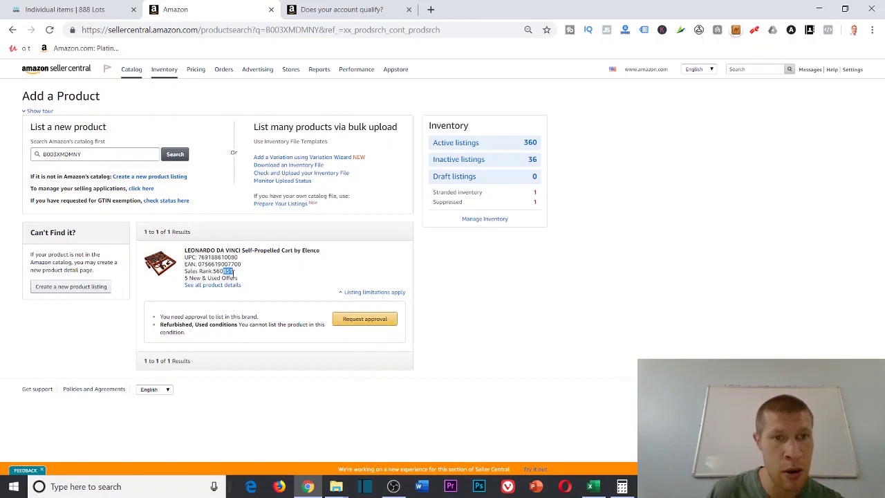
click(76, 10)
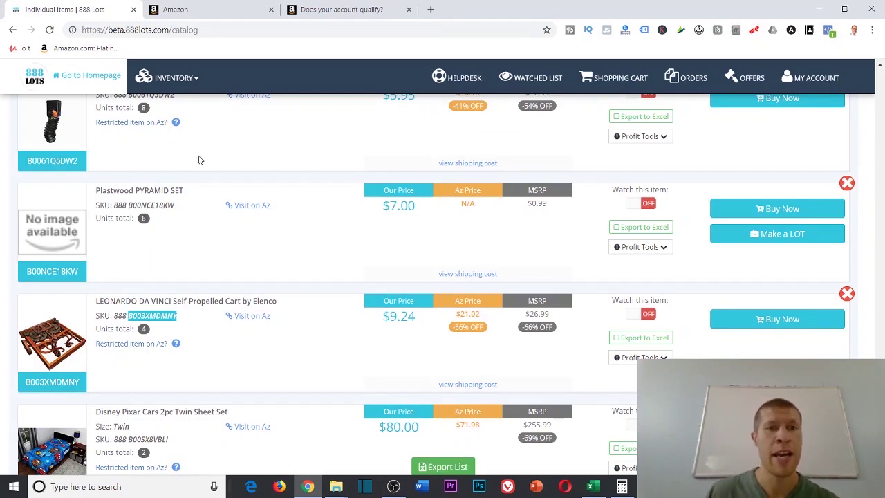
key(ctrl+Tab)
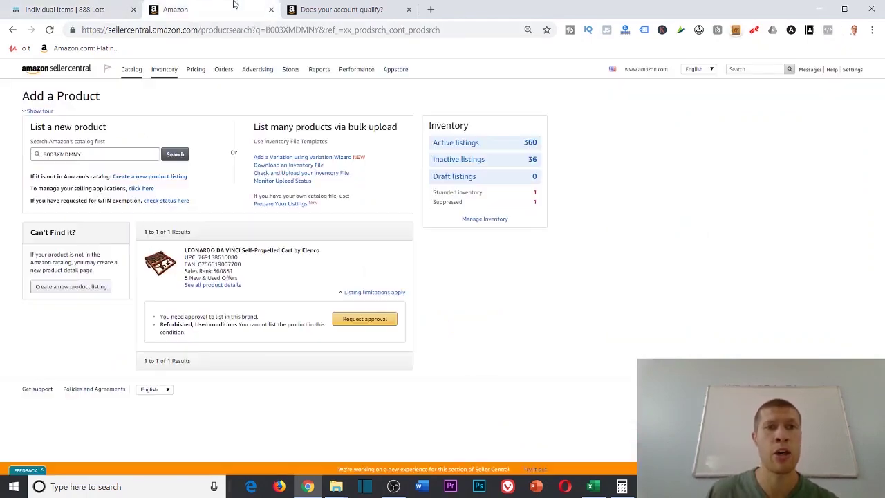
- Open the Elenco cart's full product details on Amazon and check its price and Best Sellers Rank
click(204, 285)
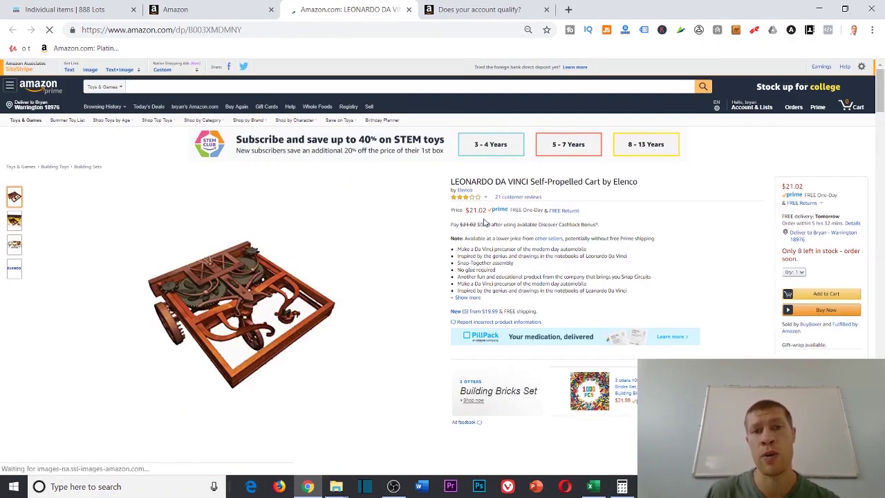
mouse_move(474, 202)
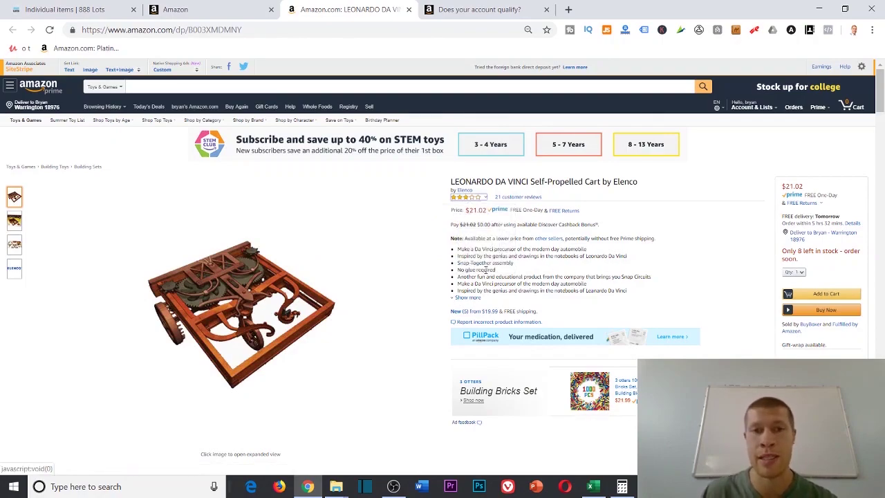
scroll(487, 270, down, 15)
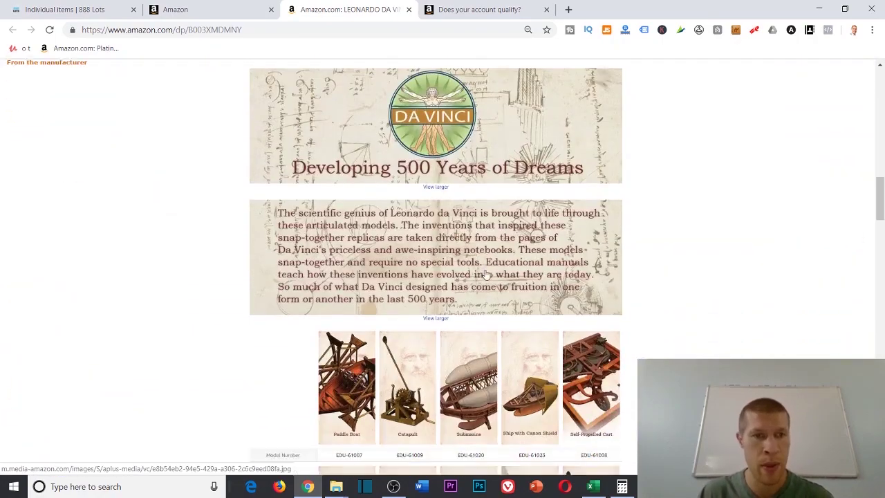
scroll(487, 274, down, 10)
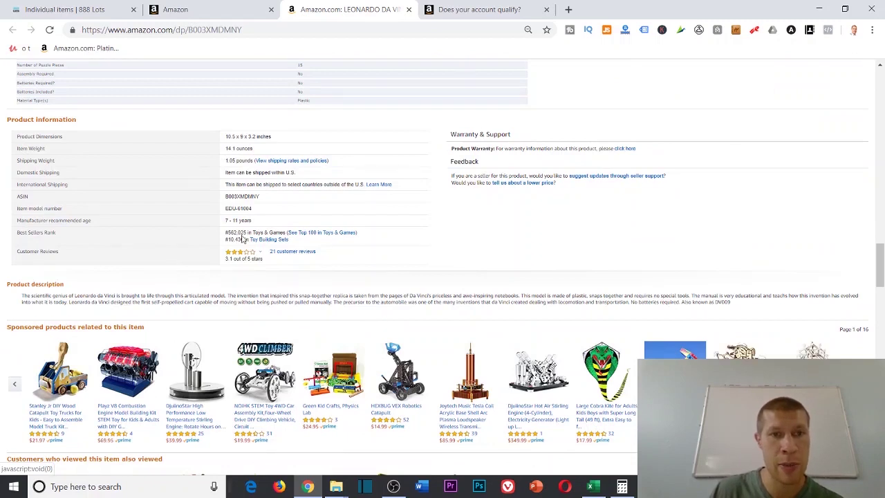
- Check the Elenco cart's estimated monthly sales and rank with the Jungle Scout extension, closing its results when finished
click(606, 31)
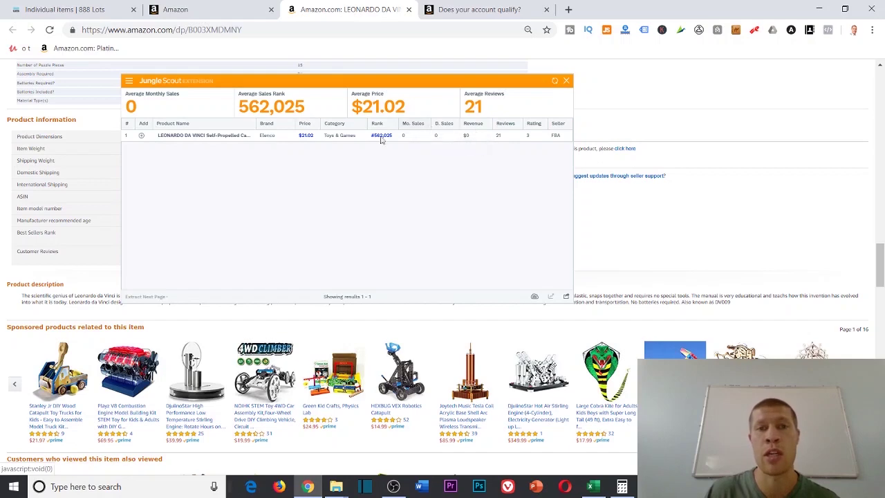
click(565, 81)
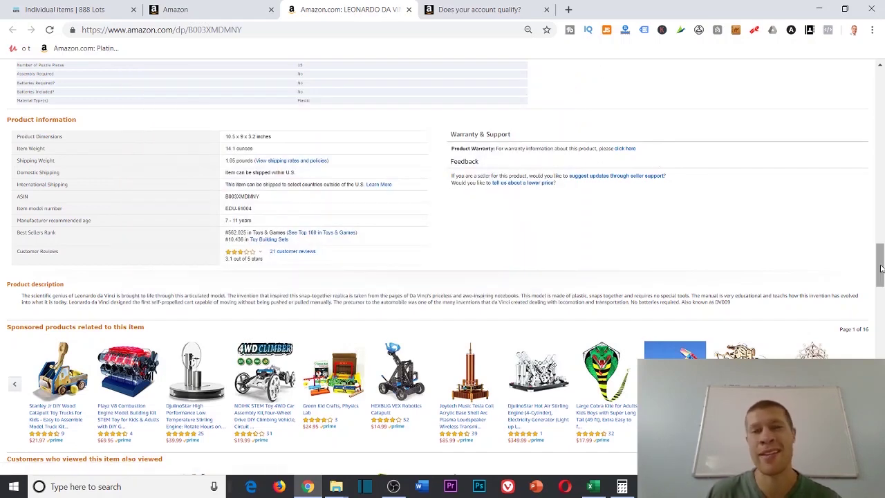
drag(879, 265, 879, 82)
- Return to the 888 Lots catalog and browse the listings beyond the Elenco cart, comparing their prices and available units
click(69, 10)
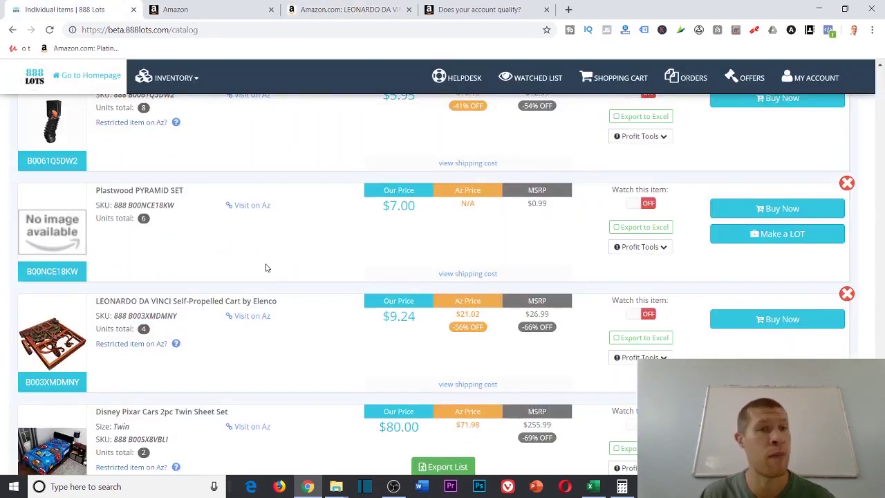
scroll(266, 267, up, 3)
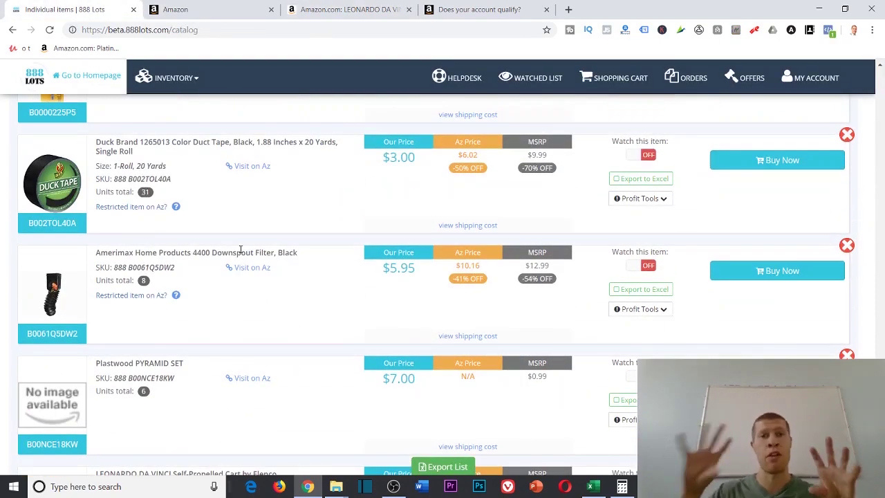
scroll(194, 273, down, 4)
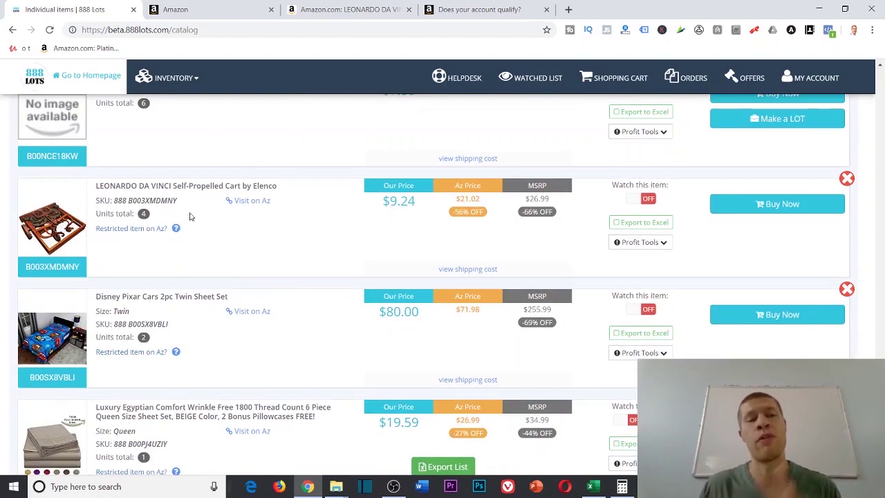
scroll(191, 217, down, 4)
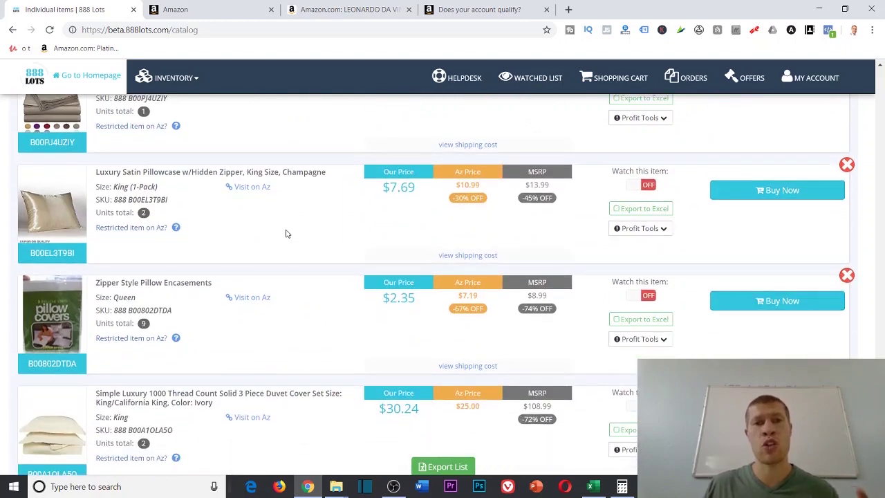